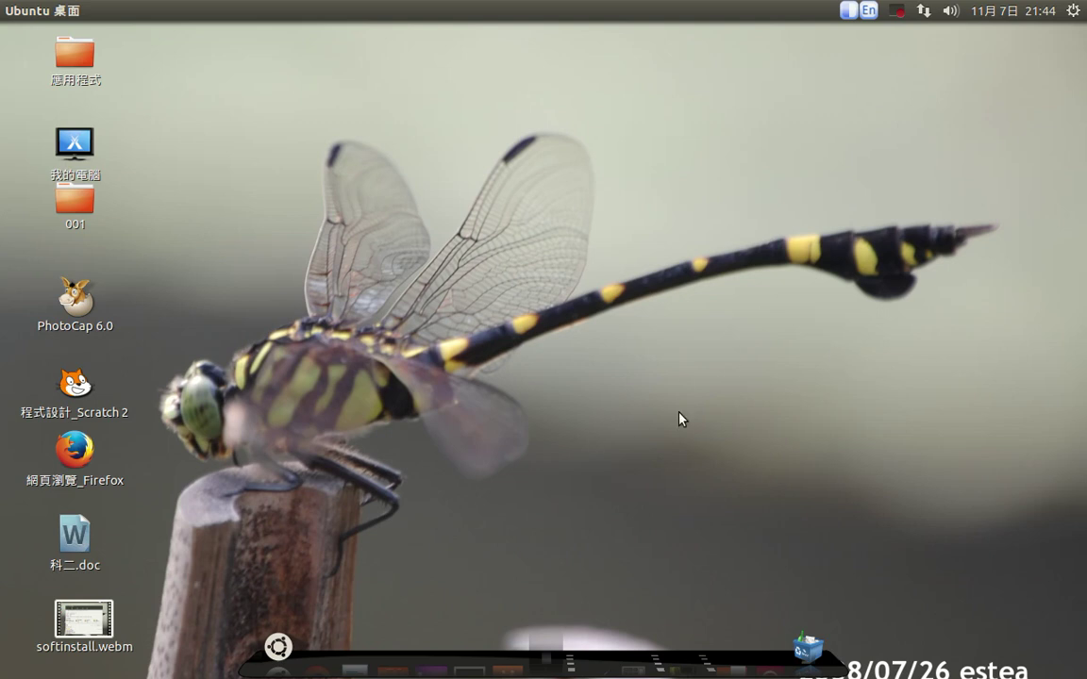
Open a terminal and write the example command nautilus smb://user@Ip at the prompt without running it
key(ctrl+alt+t)
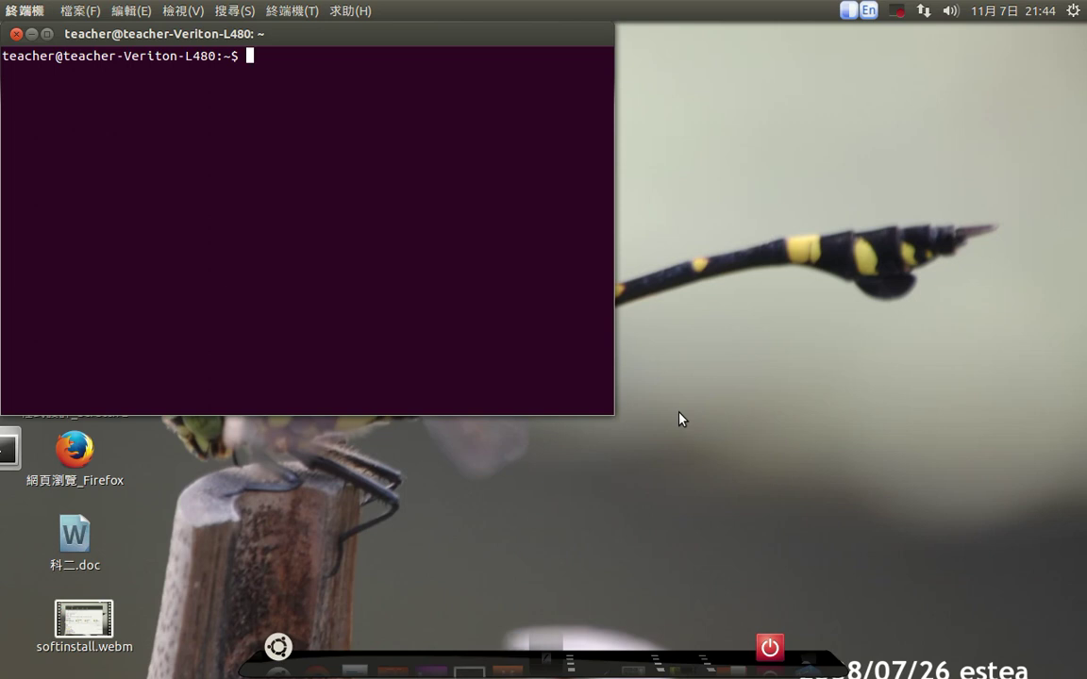
text(nautilus)
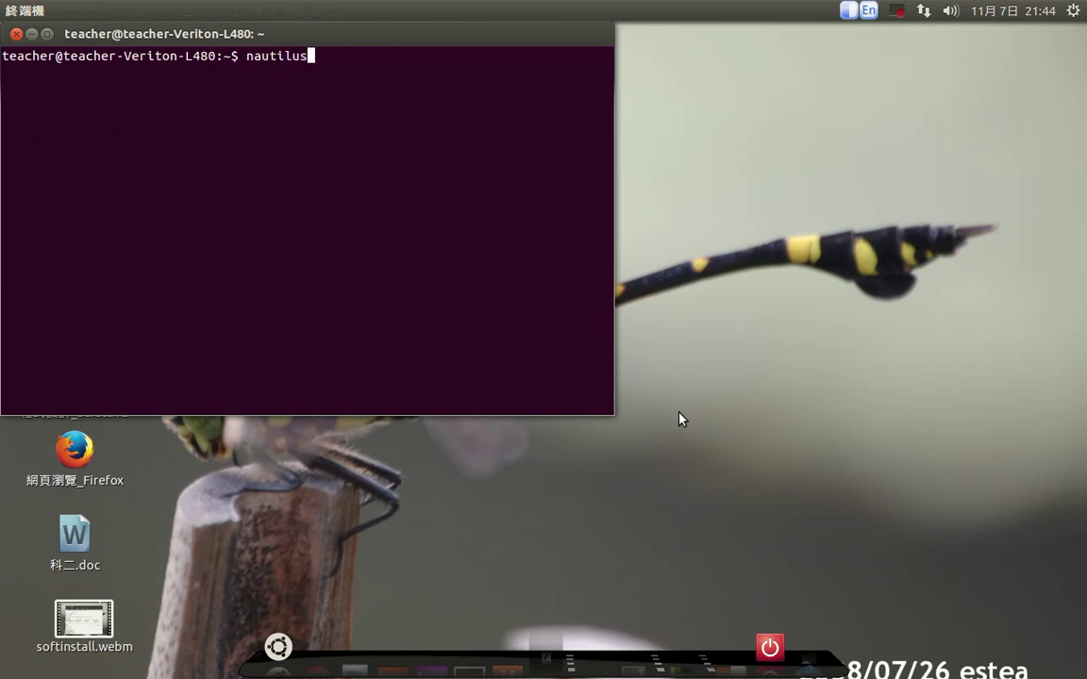
text( smv)
key(BackSpace)
text(b://user@Ip)
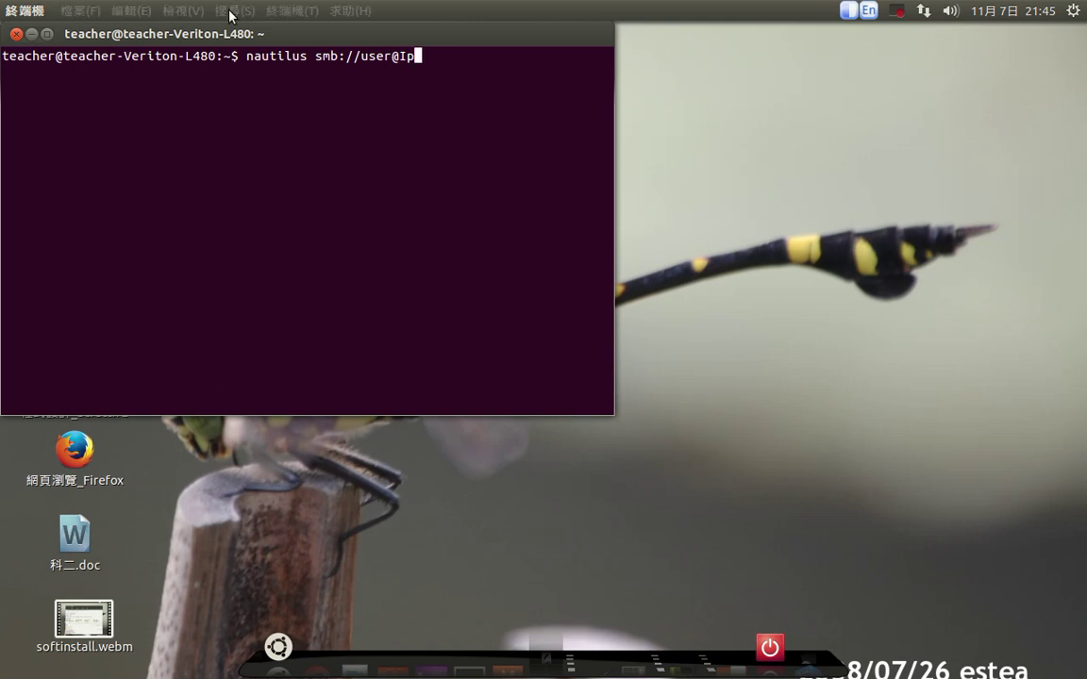
Highlight the unexecuted nautilus command, move the terminal toward the middle of the desktop, and close it
drag(247, 56, 415, 54)
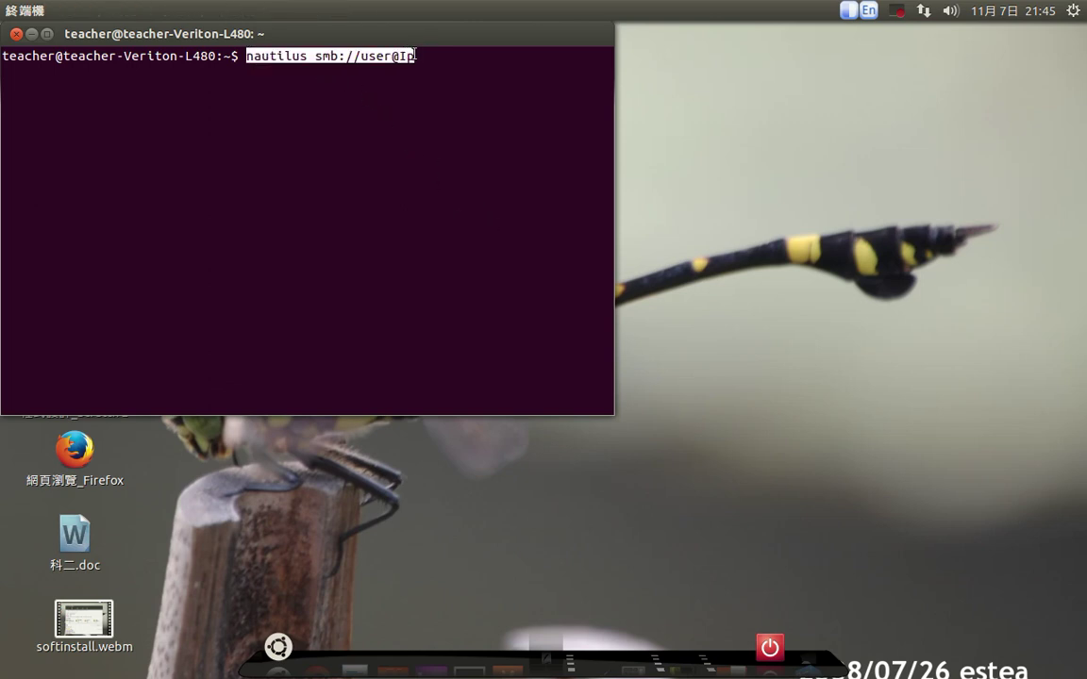
click(349, 66)
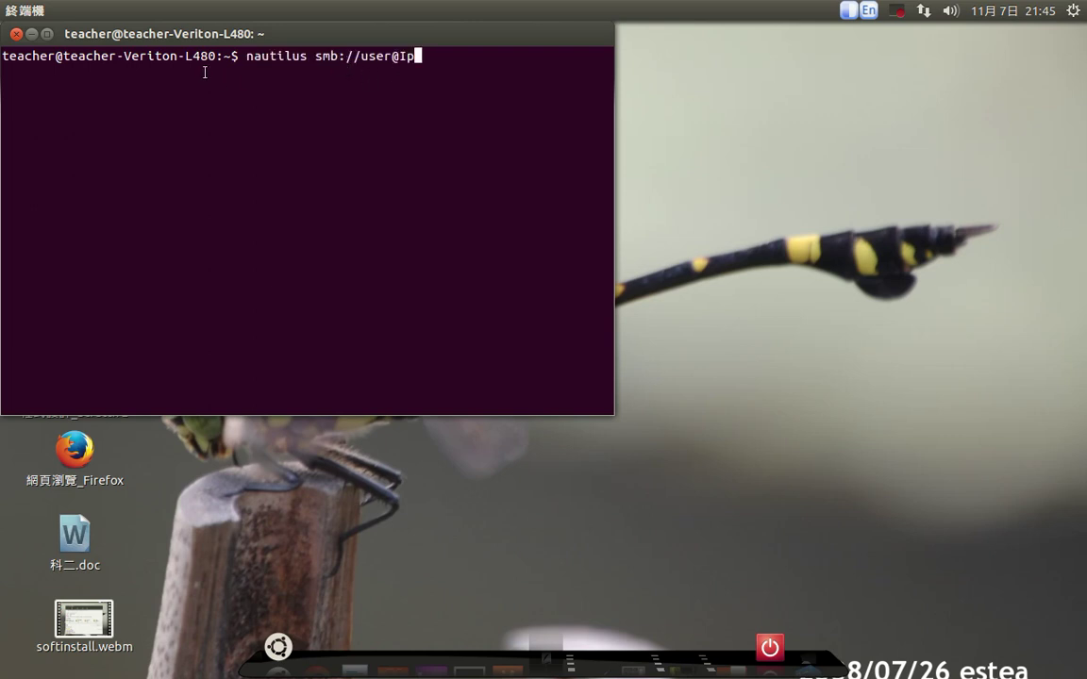
triple_click(288, 60)
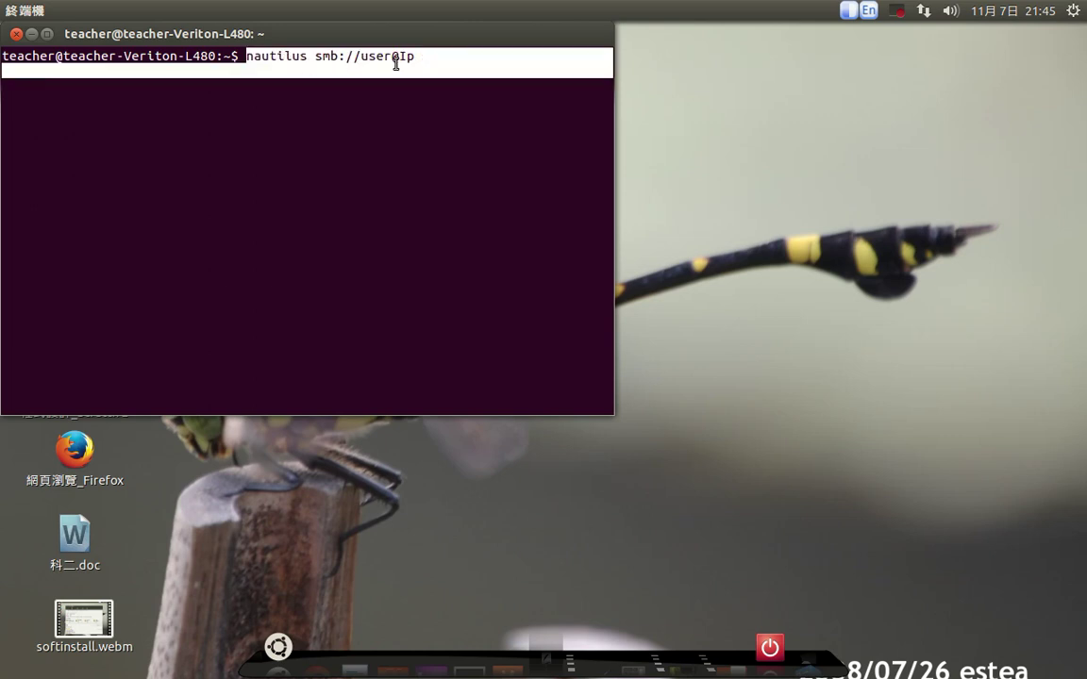
click(404, 94)
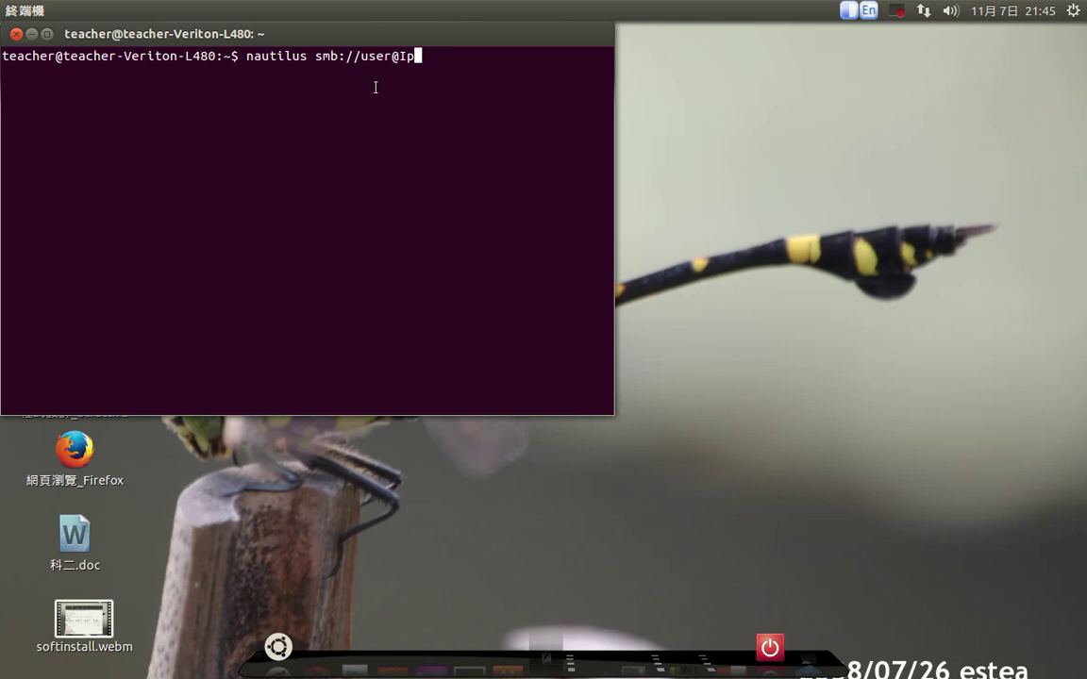
drag(347, 41, 489, 139)
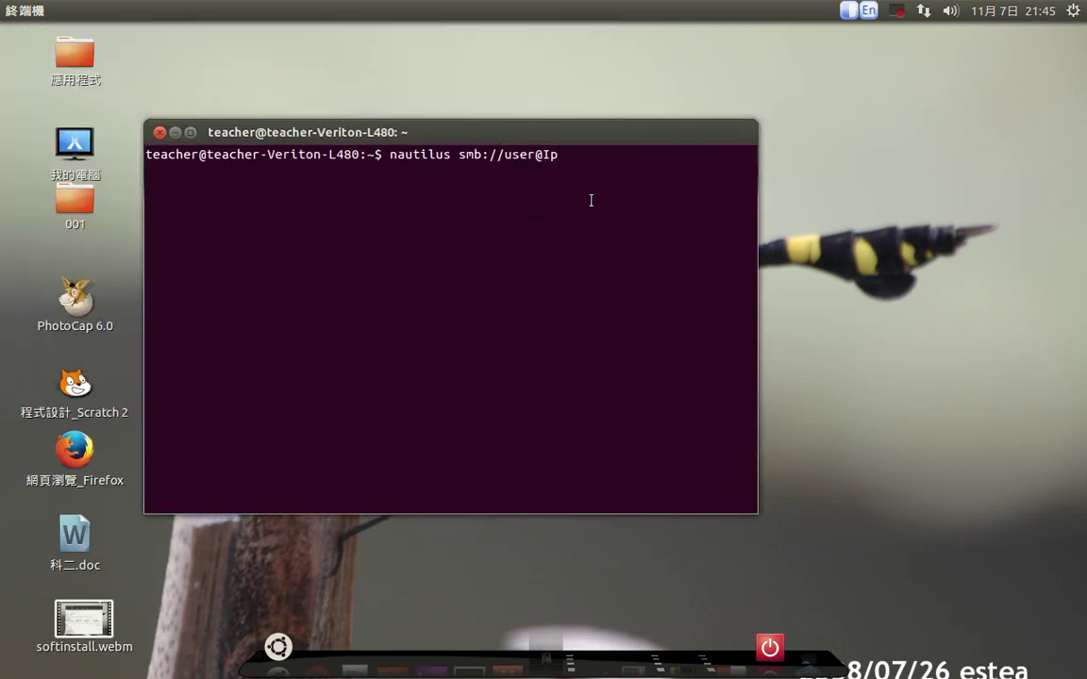
double_click(552, 153)
drag(389, 154, 553, 152)
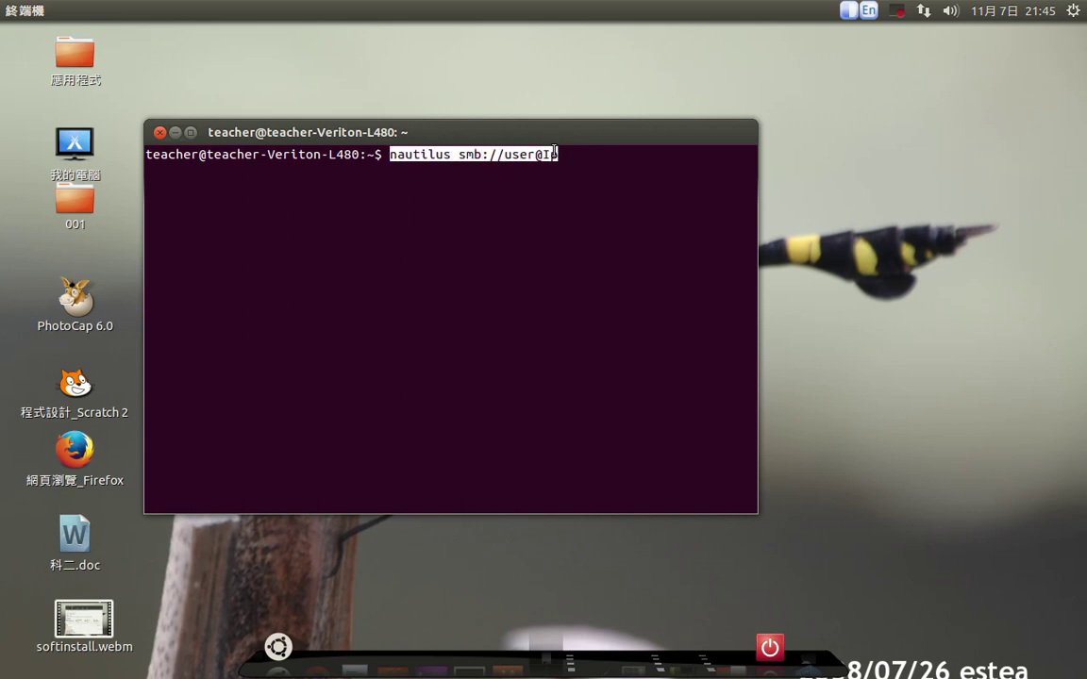
click(160, 132)
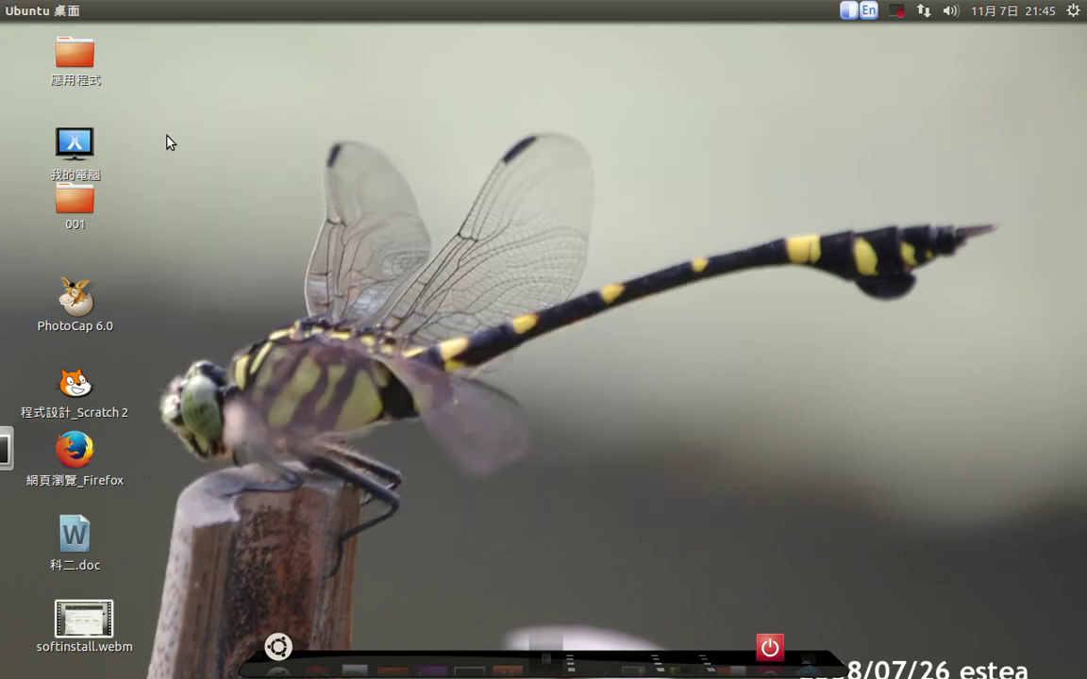
Launch 網路芳鄰_samba from the 系統 folder inside 應用程式 on the desktop
click(68, 66)
double_click(68, 66)
drag(656, 203, 516, 130)
double_click(579, 272)
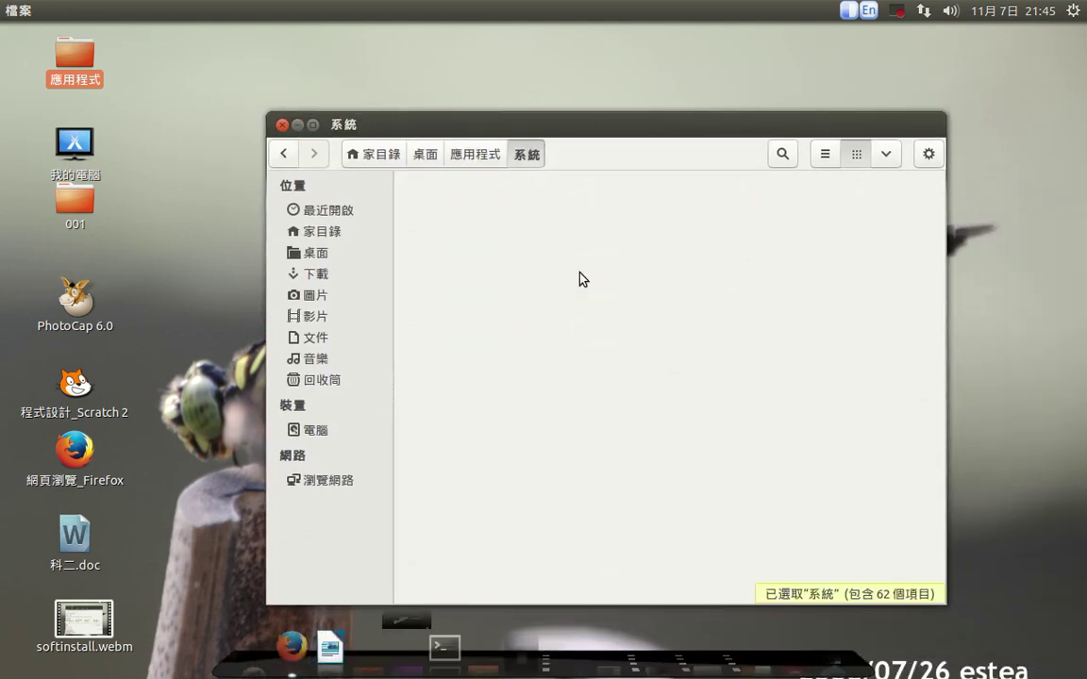
scroll(690, 294, down, 5)
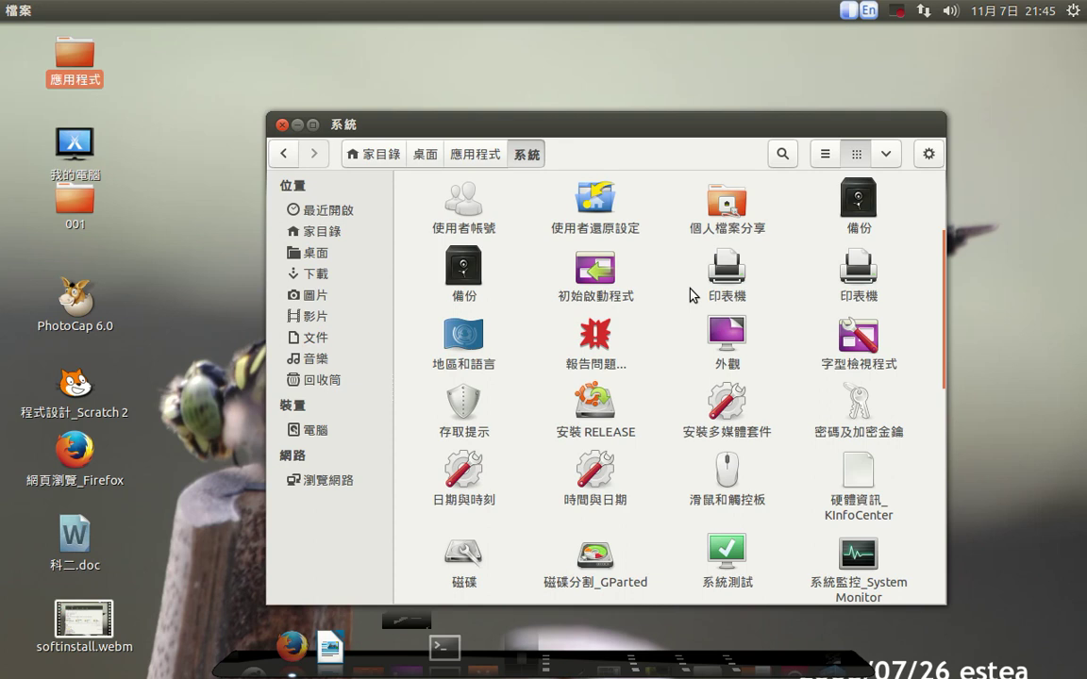
scroll(687, 300, down, 3)
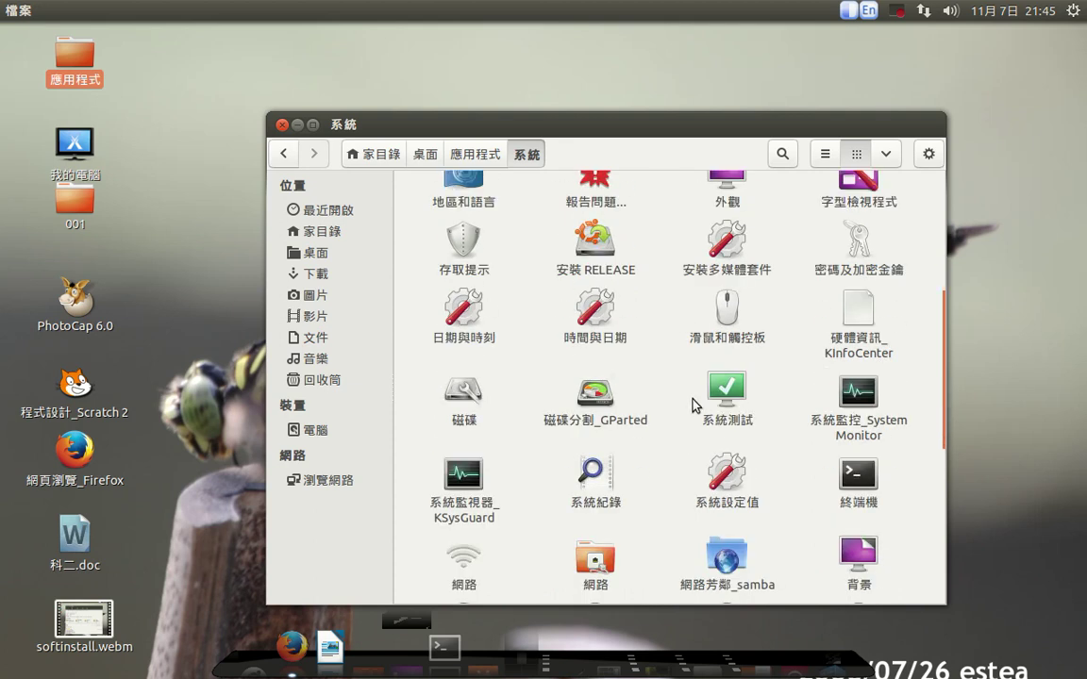
click(750, 566)
scroll(751, 571, down, 2)
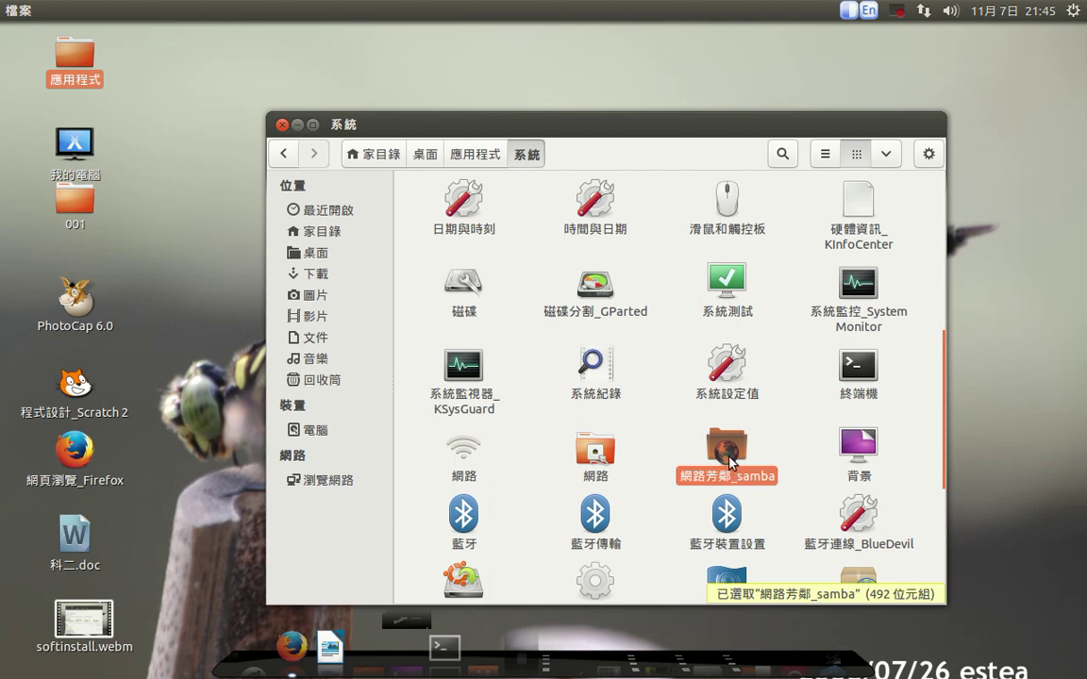
double_click(731, 462)
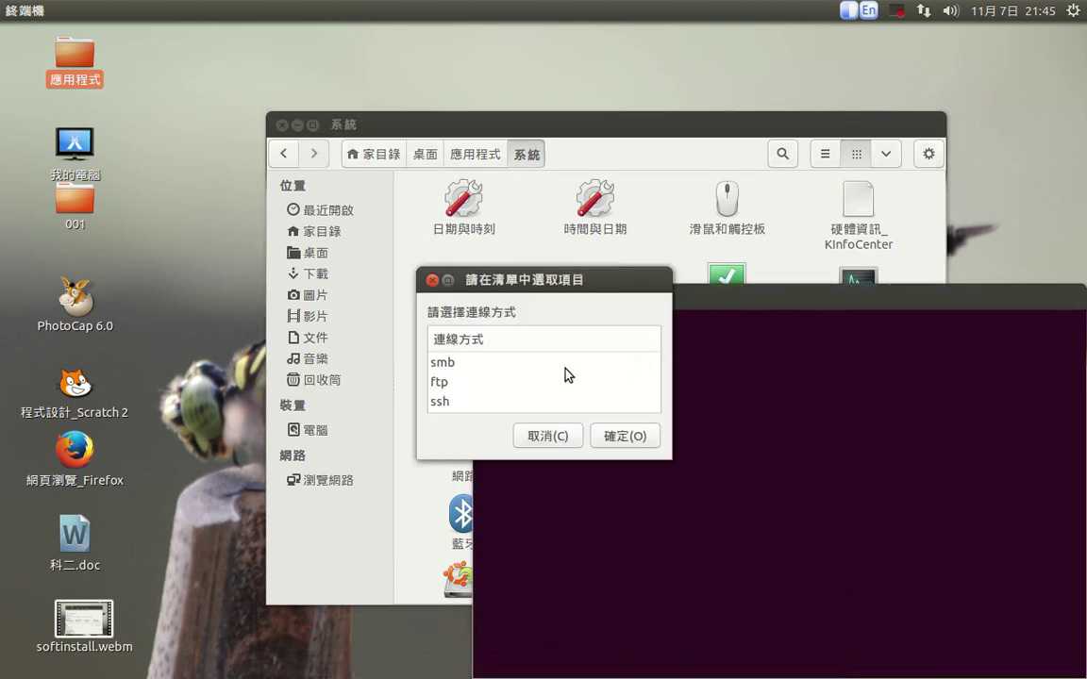
Choose smb as the connection method and confirm it
drag(452, 273, 486, 236)
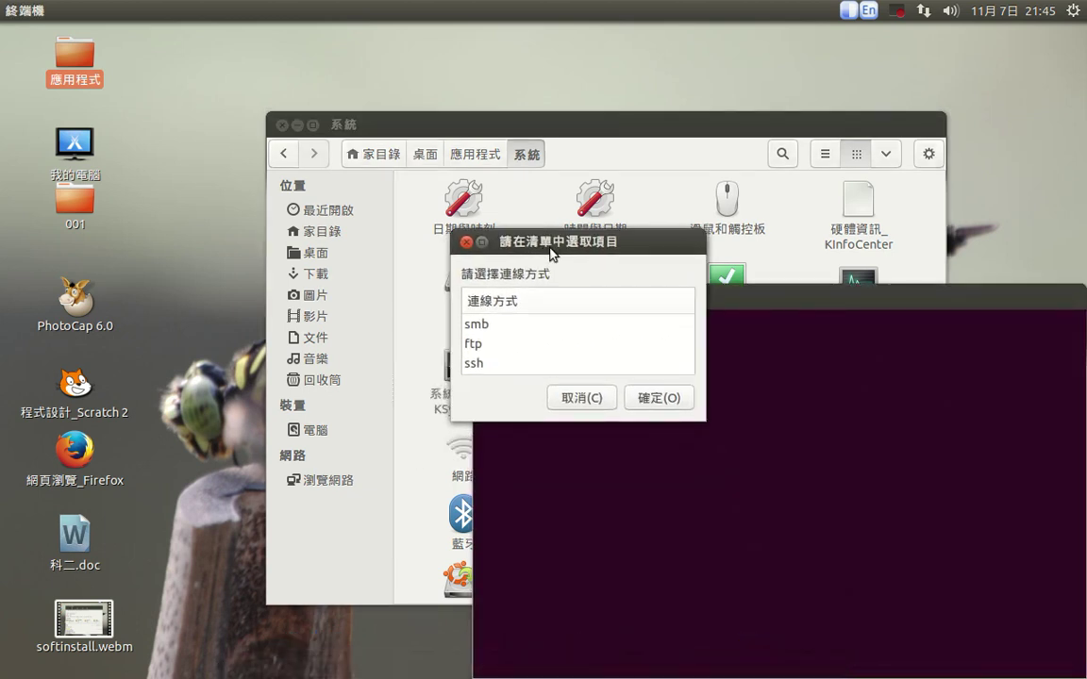
click(468, 324)
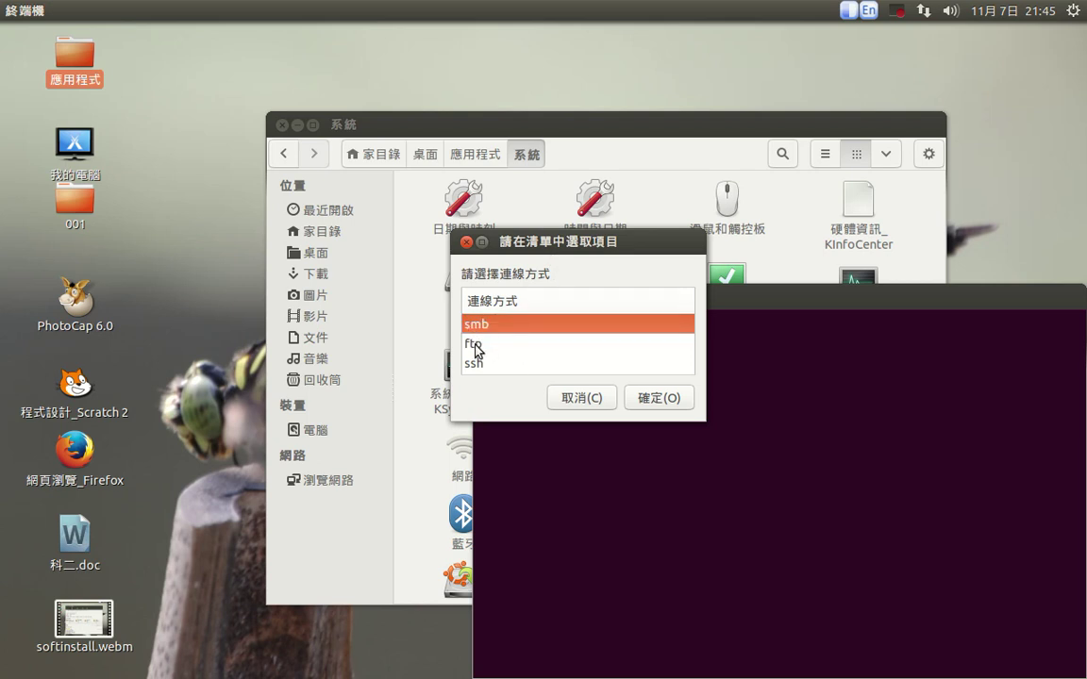
click(475, 347)
click(474, 368)
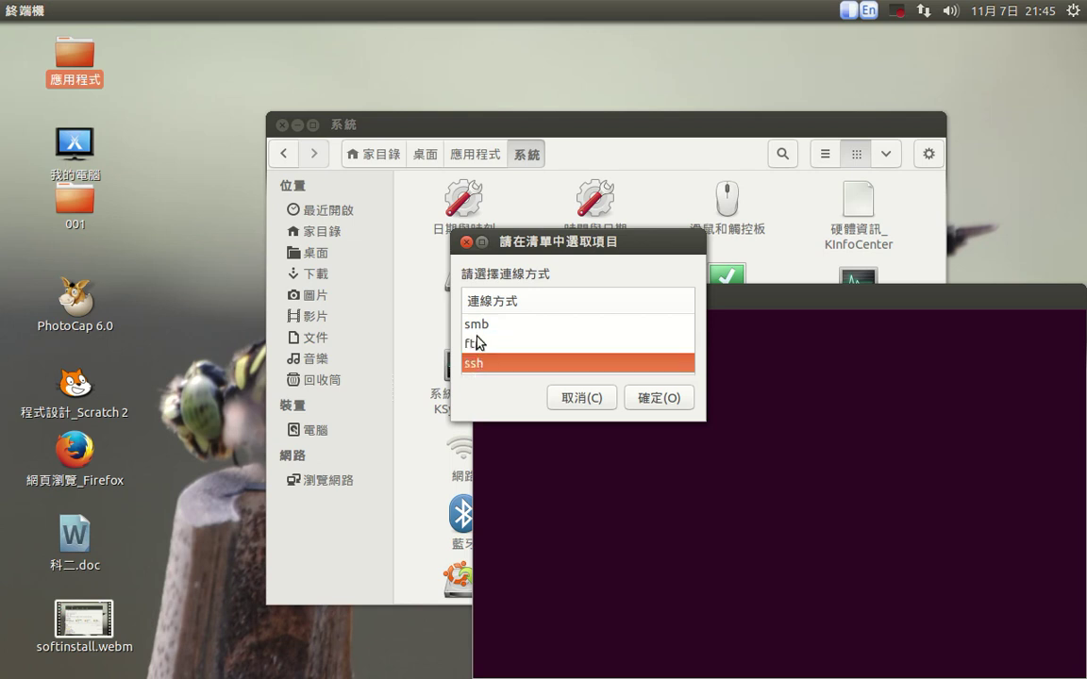
click(475, 325)
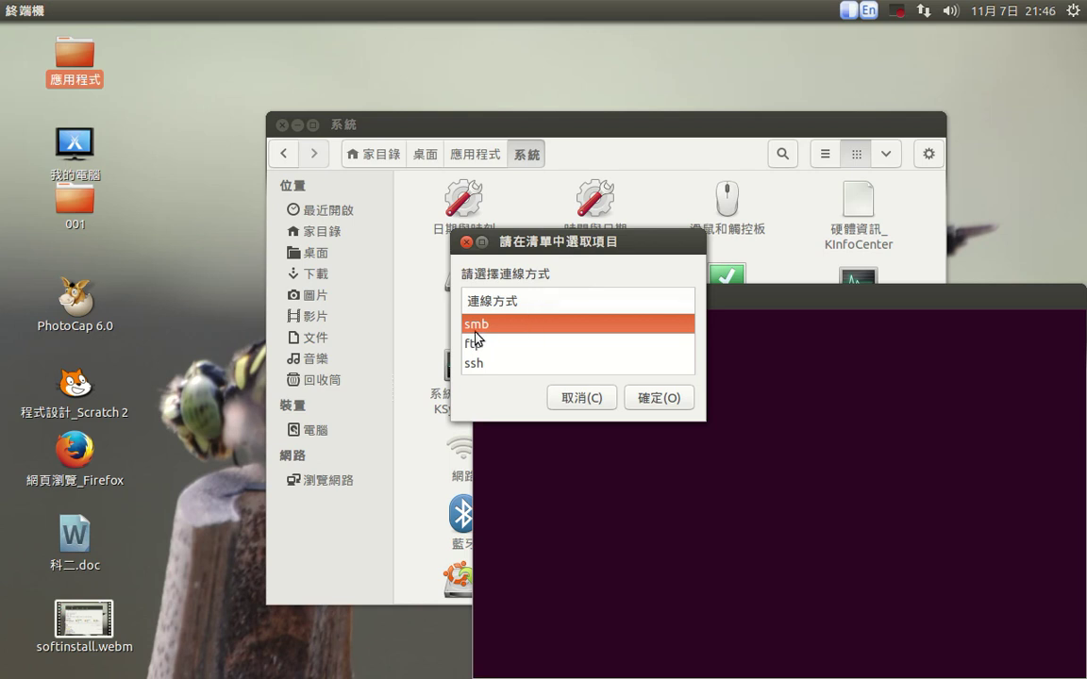
click(662, 400)
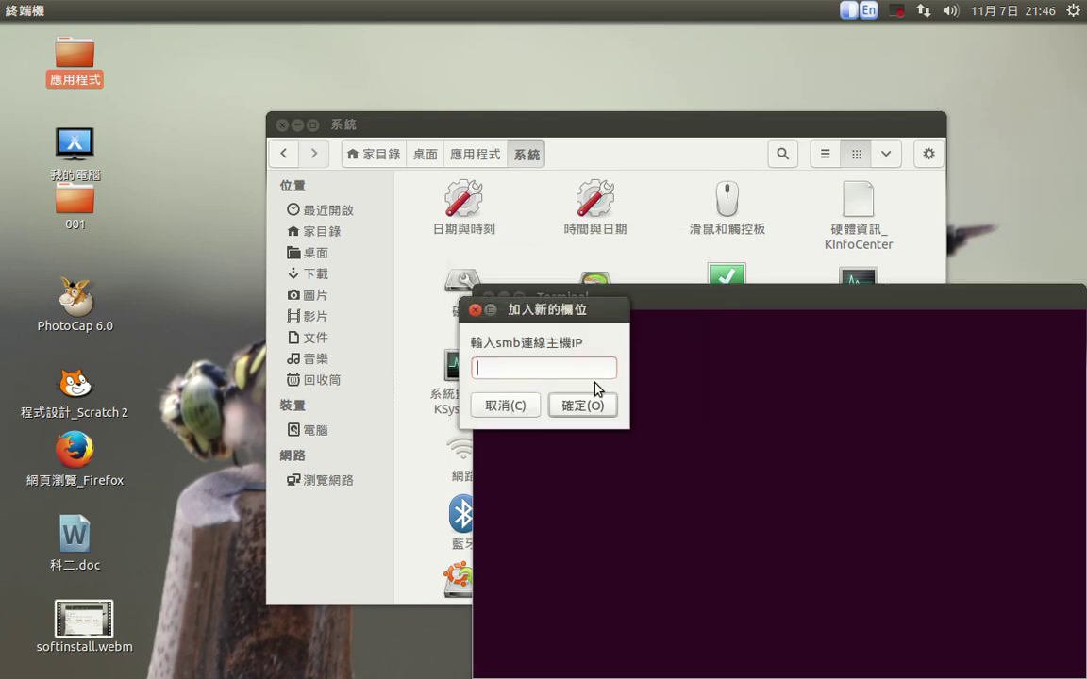
Set the smb host to nas.wdps.ntpc.edu.tw, enter the sudo password, and finish the network drive installation
text(nas.wdps.ntpc.edu.tw)
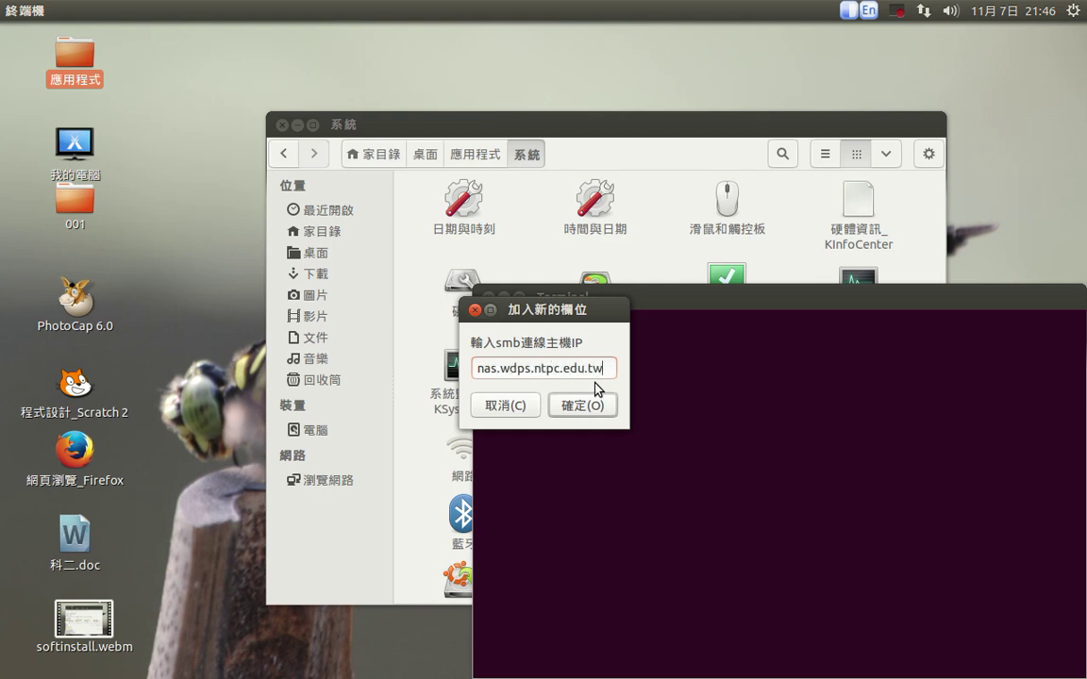
click(582, 406)
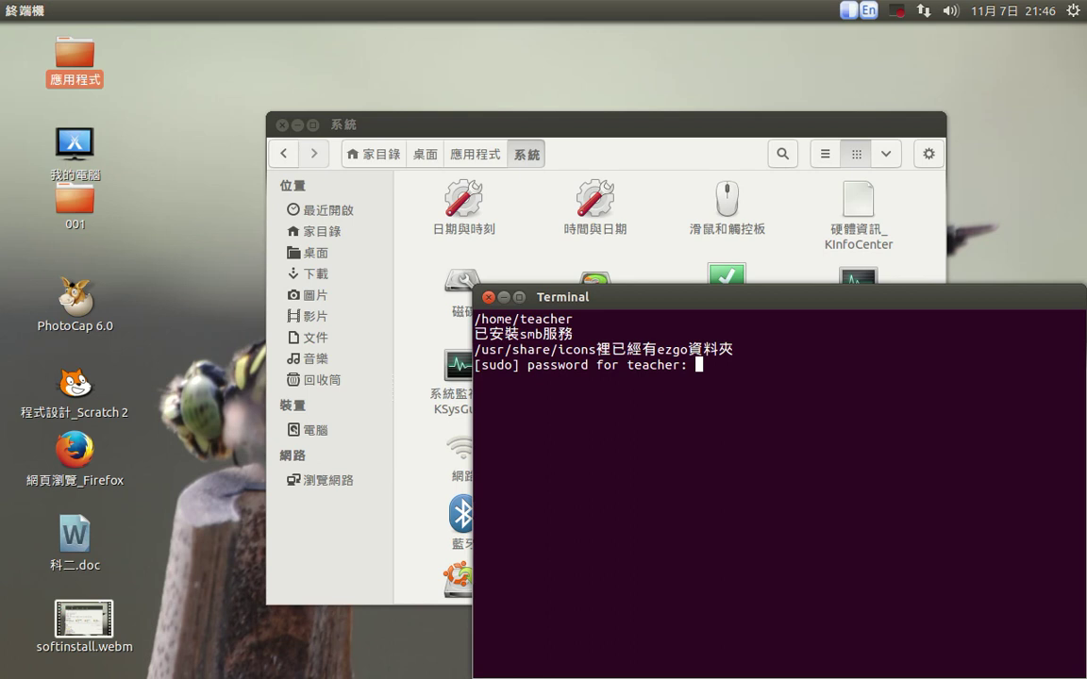
key(Return)
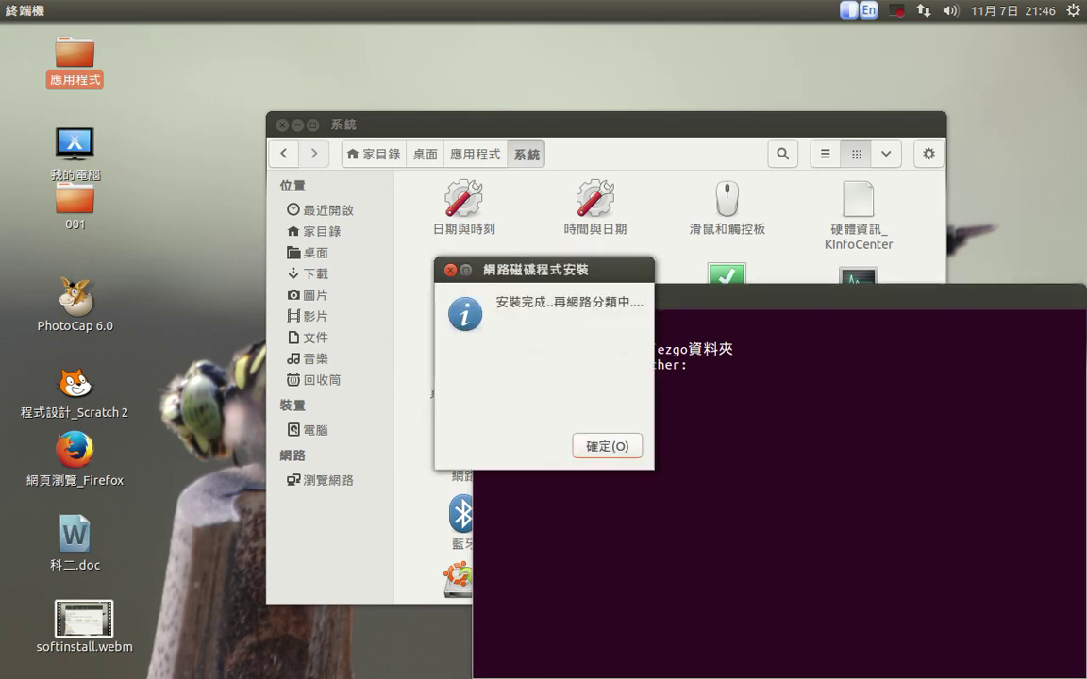
click(621, 449)
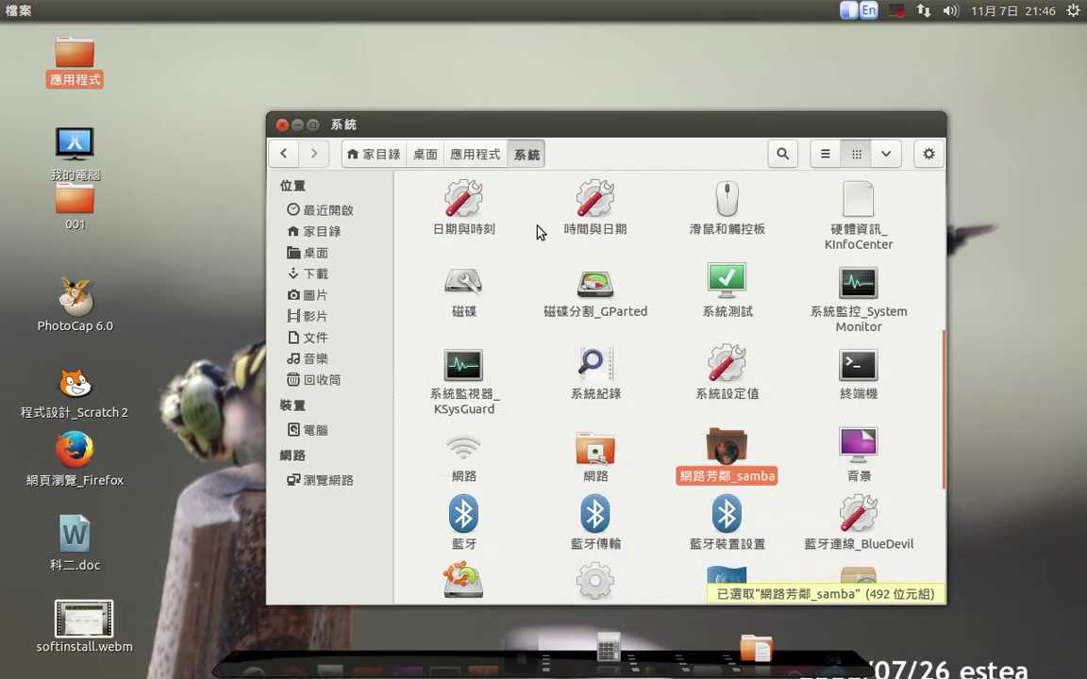
Copy the 網路硬碟 launcher from the 網路 folder in 應用程式 onto the desktop
click(456, 159)
double_click(740, 278)
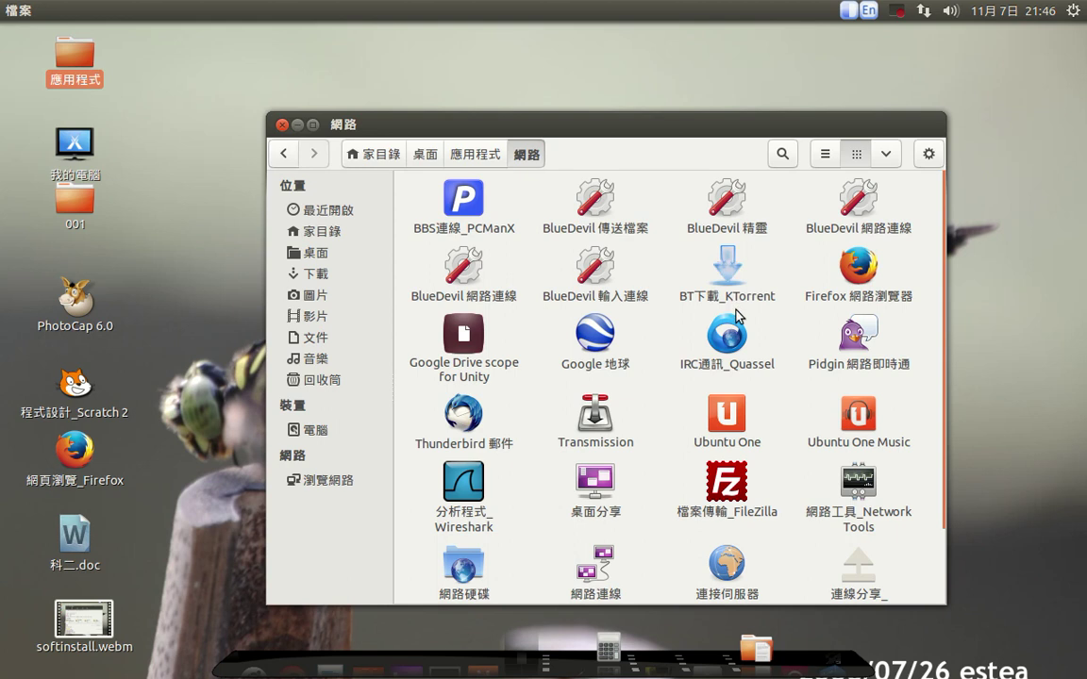
scroll(739, 316, down, 2)
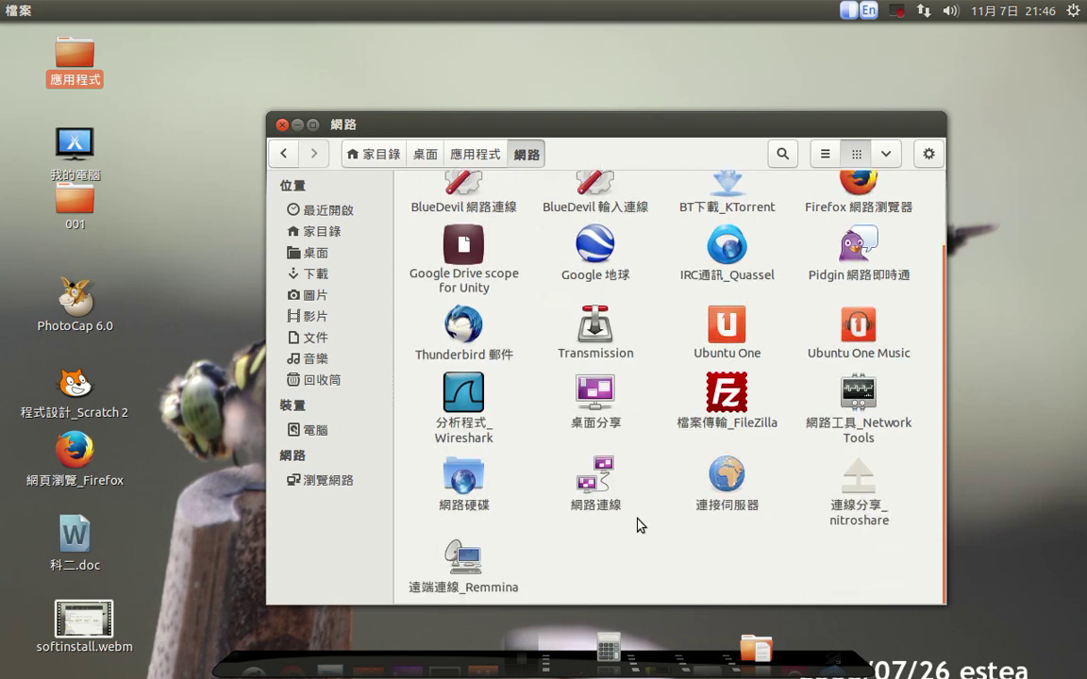
click(469, 485)
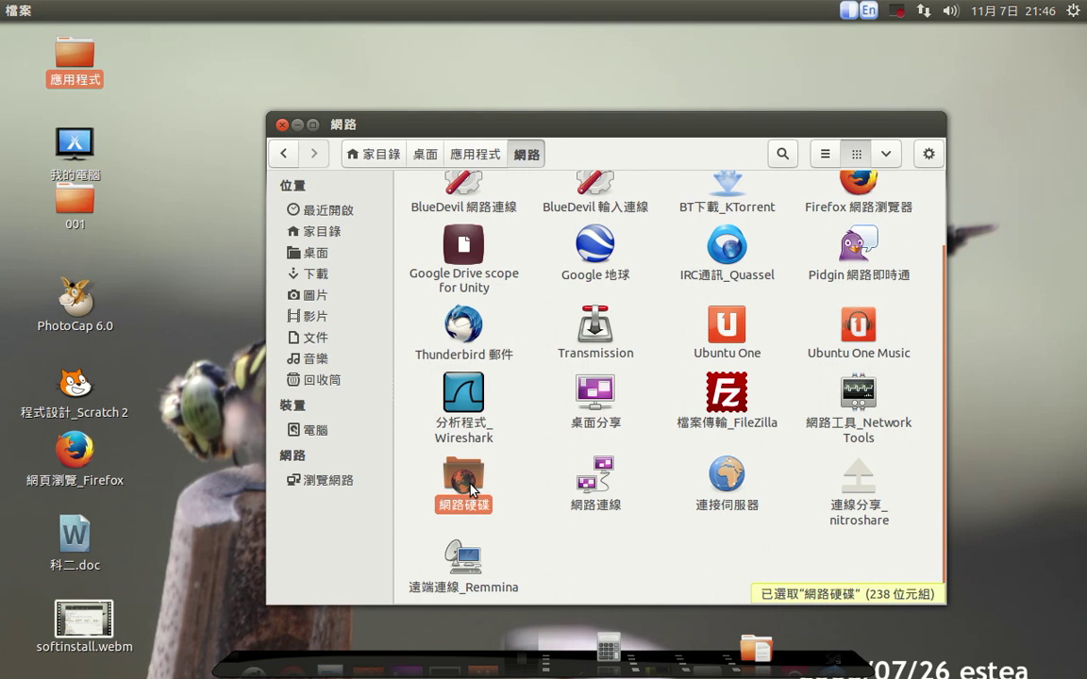
right_click(465, 483)
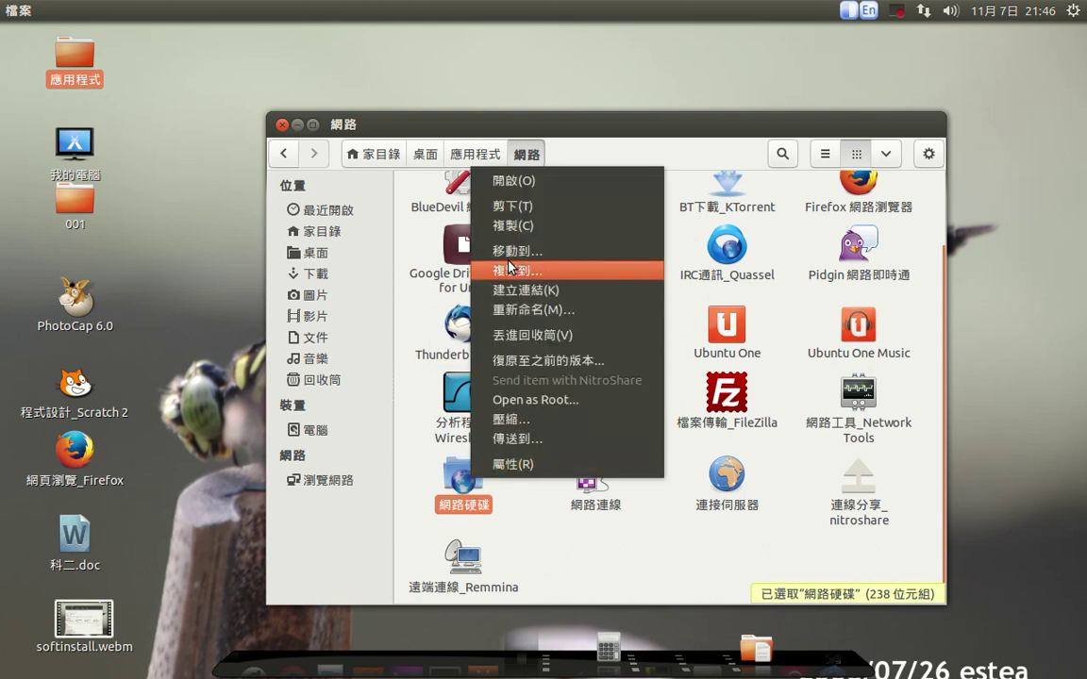
click(513, 228)
right_click(146, 149)
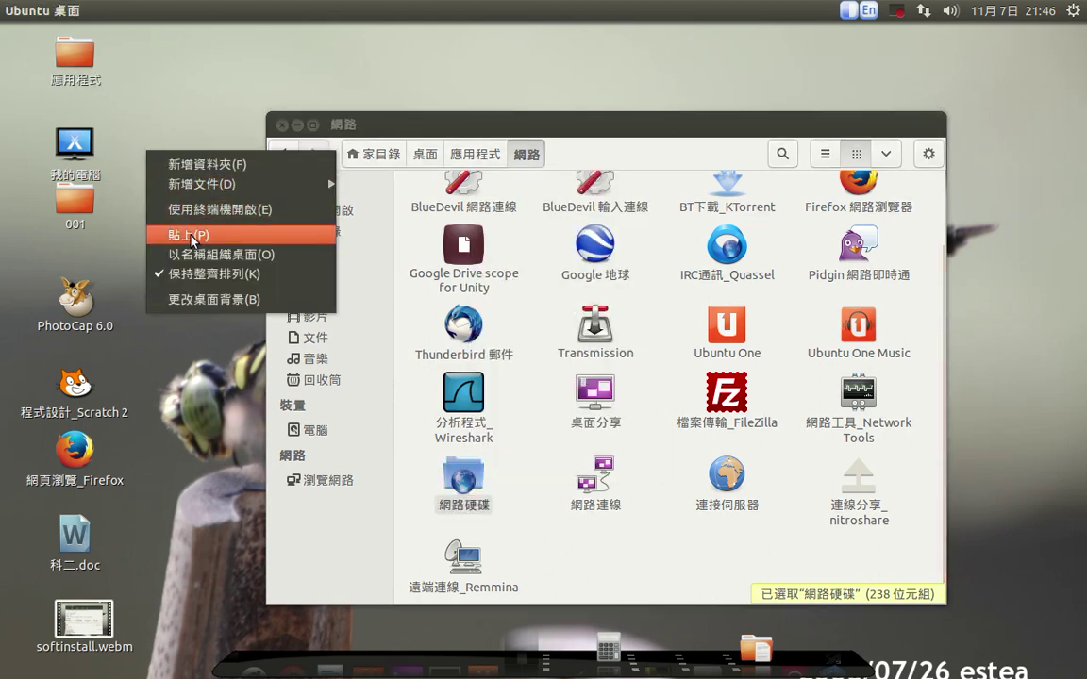
click(177, 231)
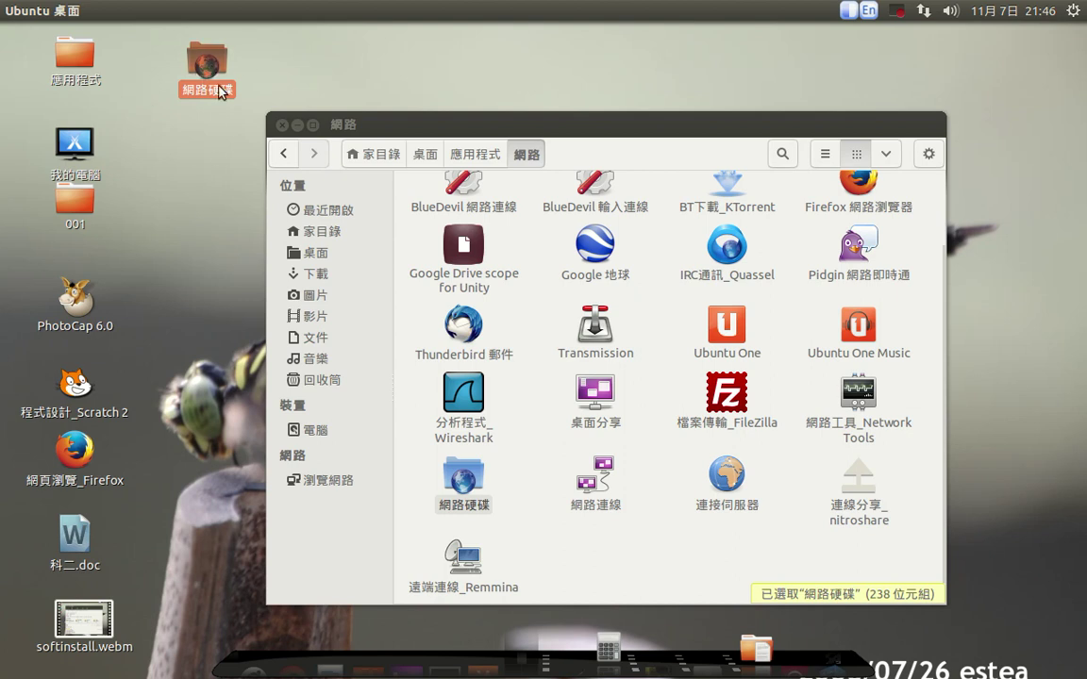
Open the network share with the desktop's 網路硬碟 launcher, entering the account name, and move the share window toward the screen's middle
drag(377, 123, 433, 92)
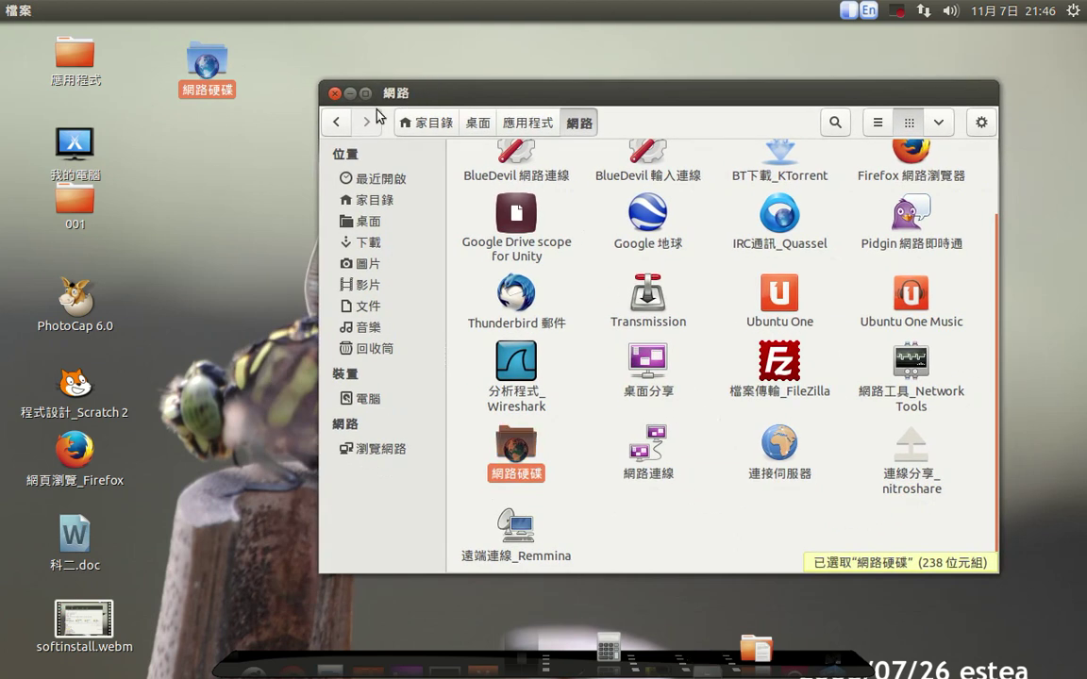
double_click(188, 64)
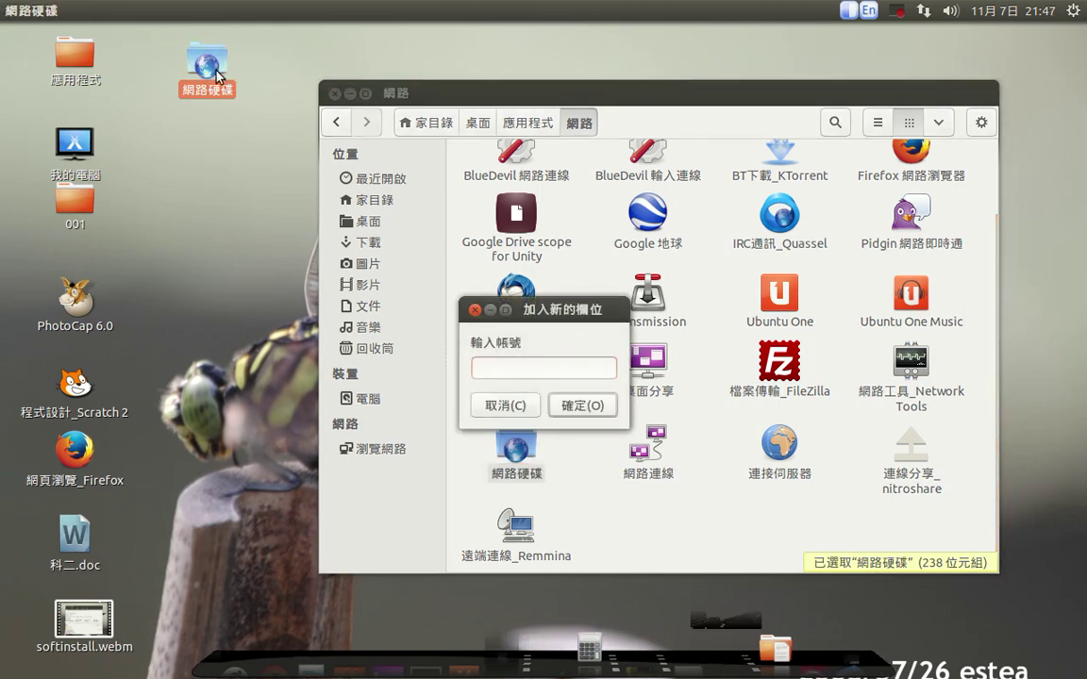
text(estea)
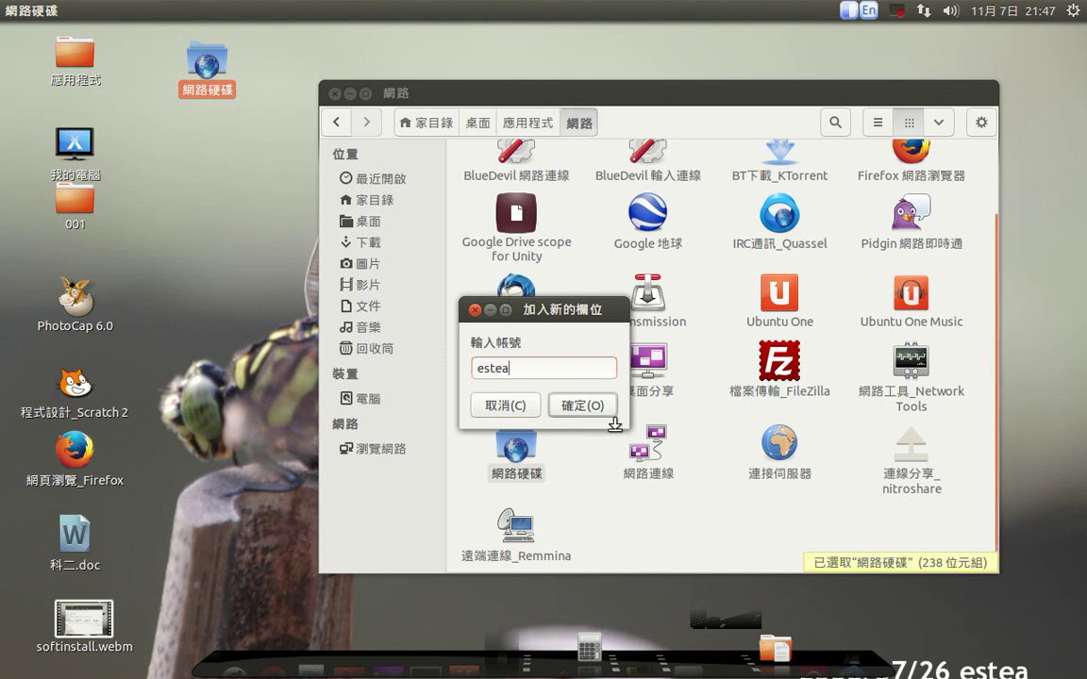
click(585, 406)
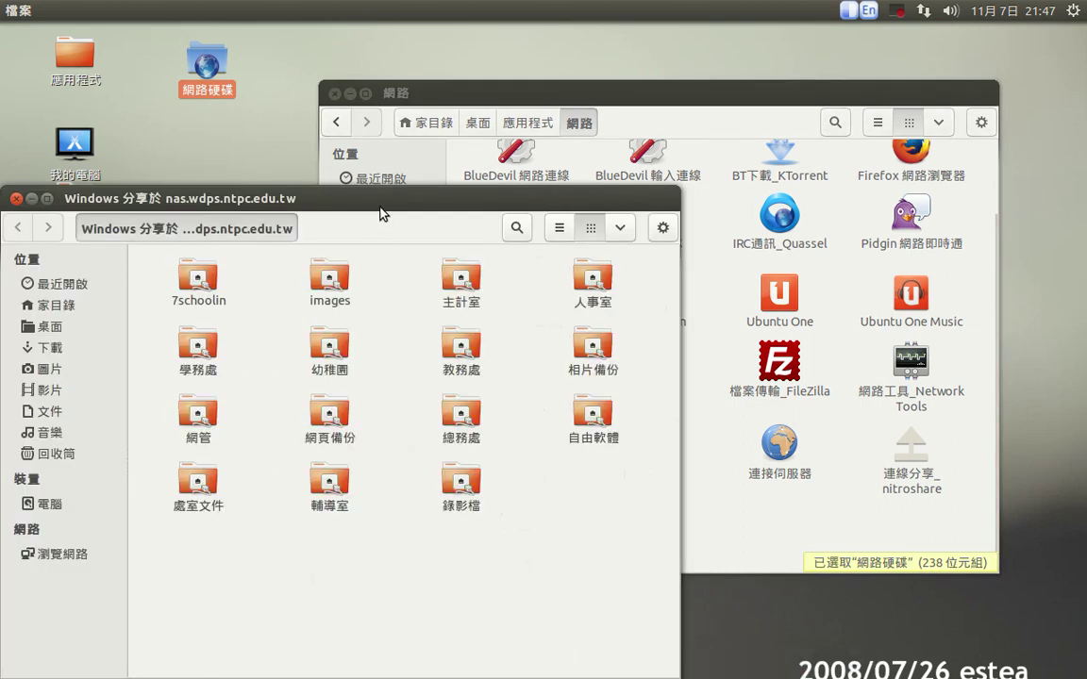
drag(380, 212, 570, 114)
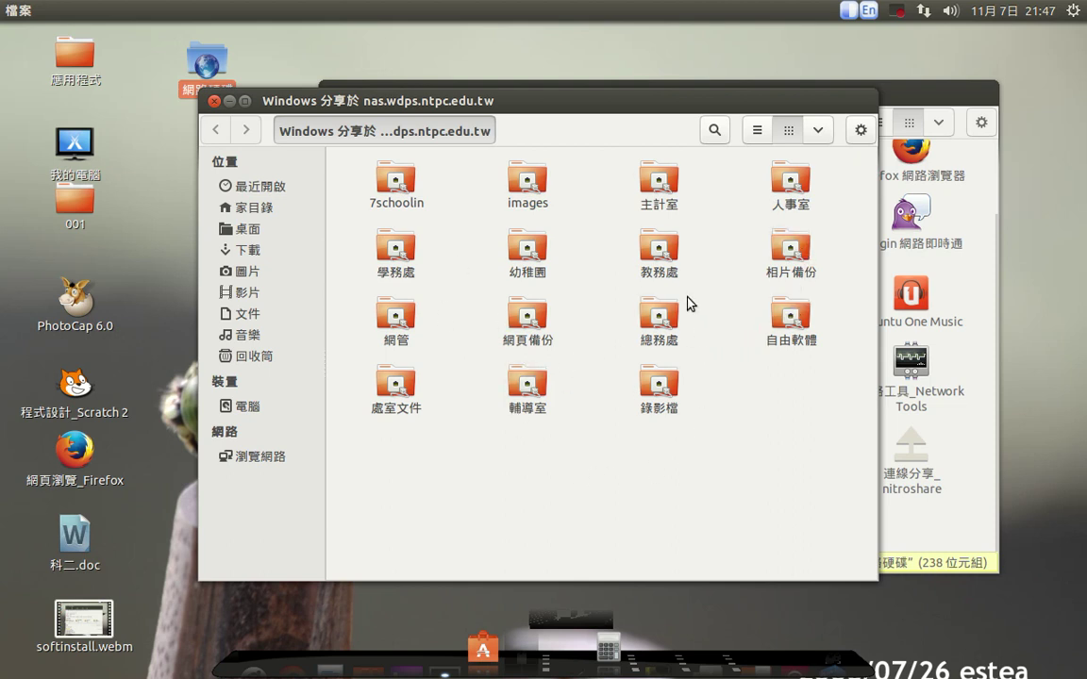
Open the 處室文件 shared folder and unlock the login keyring with its password
double_click(393, 402)
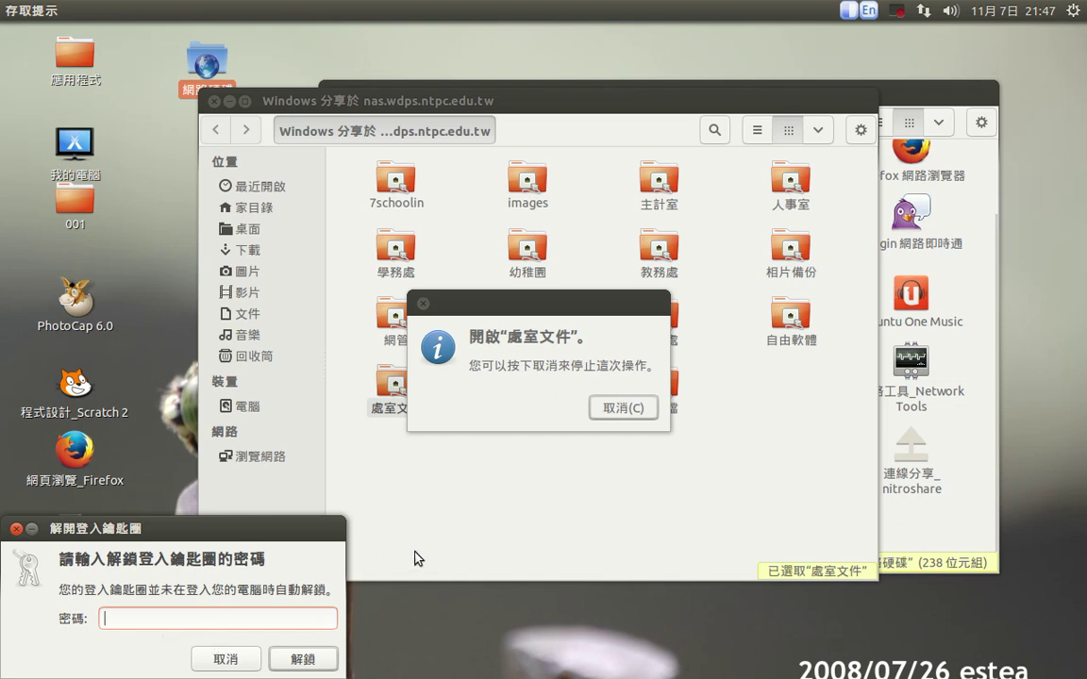
text(•••)
click(273, 658)
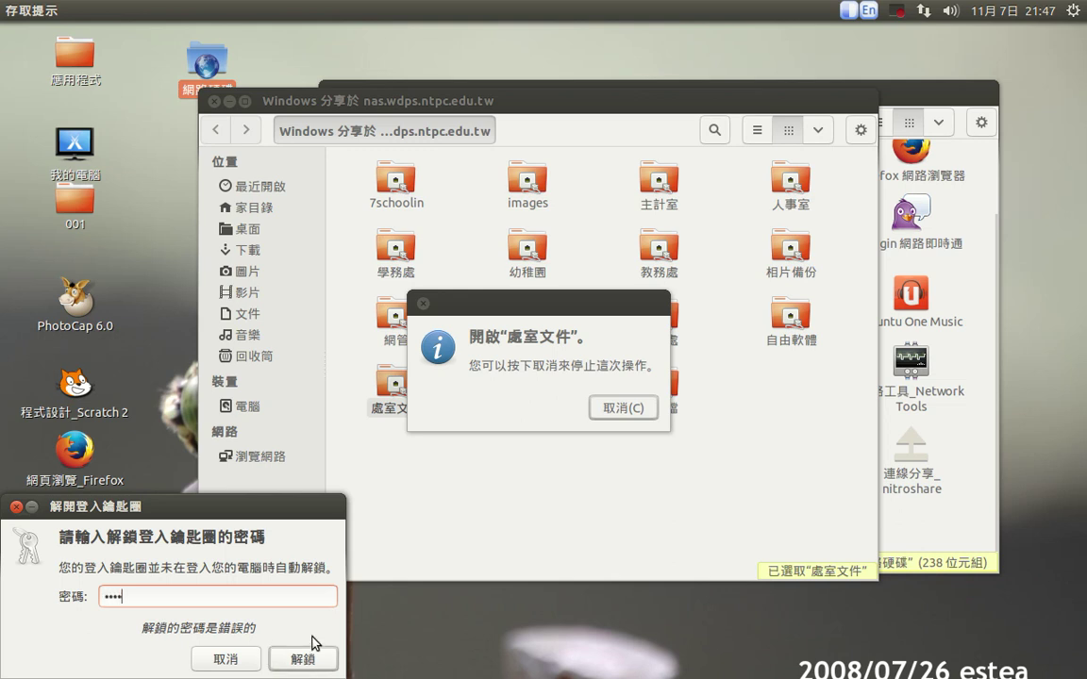
click(308, 656)
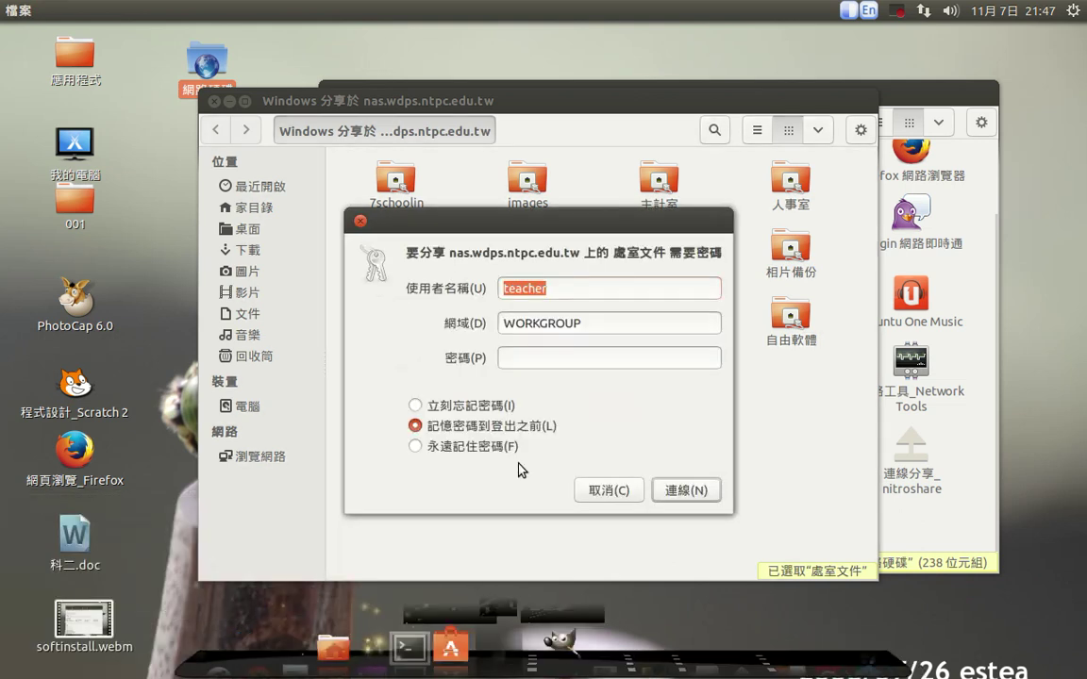
Connect to the 處室文件 share with the account's username and password, keeping the password remembered until logout (記憶密碼到登出之前)
drag(492, 232, 308, 169)
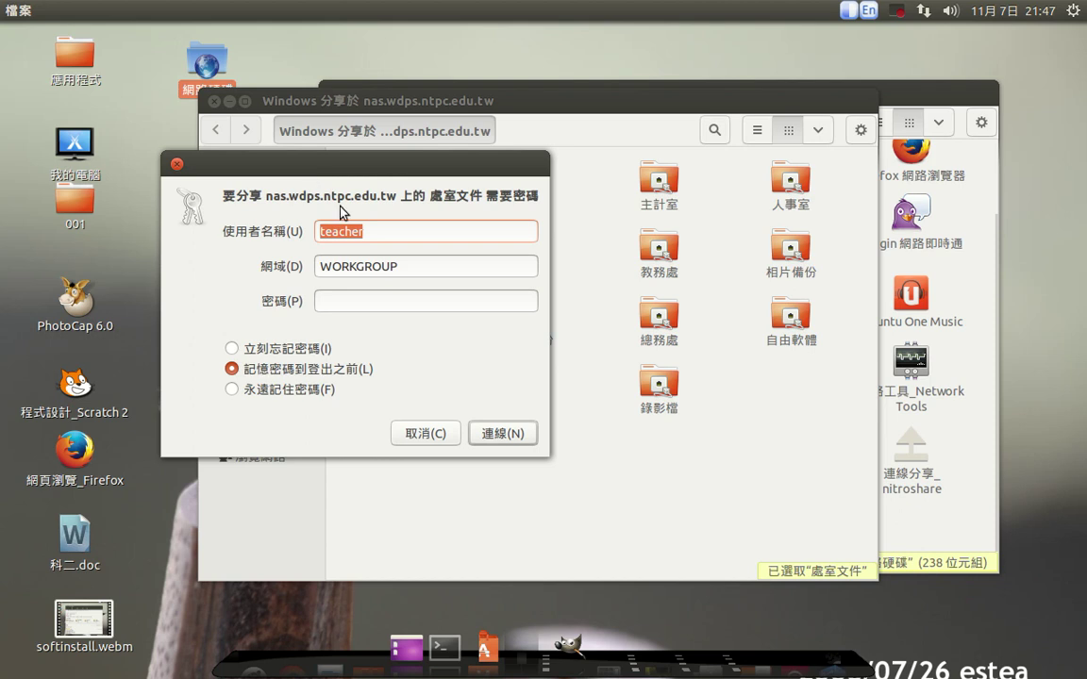
text(estea)
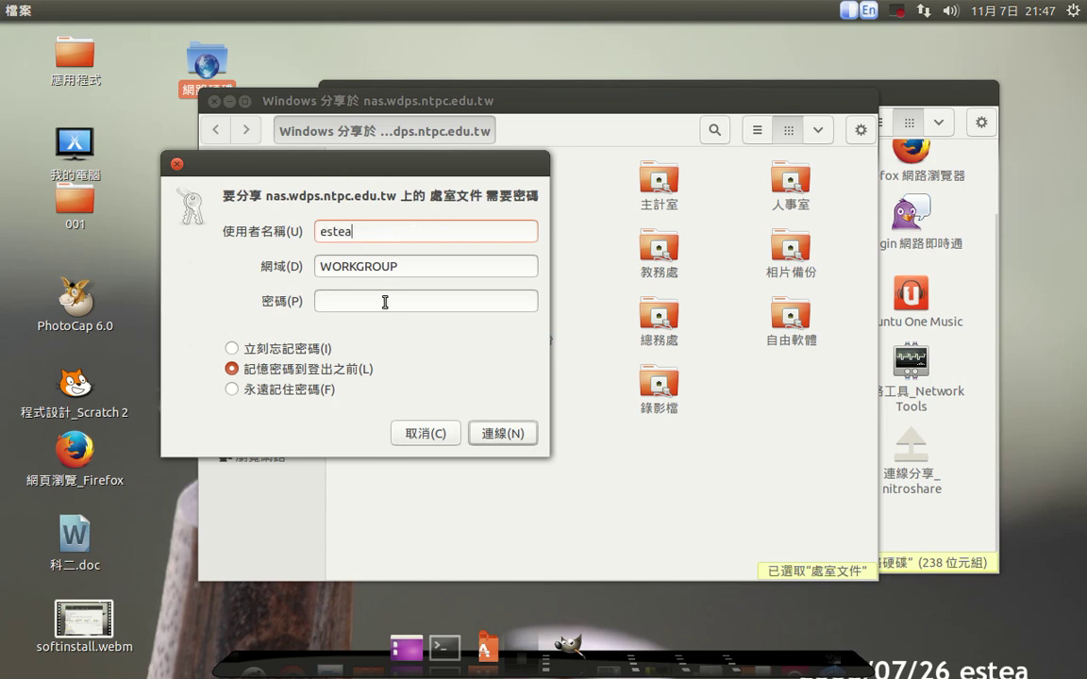
text(••••••)
click(240, 376)
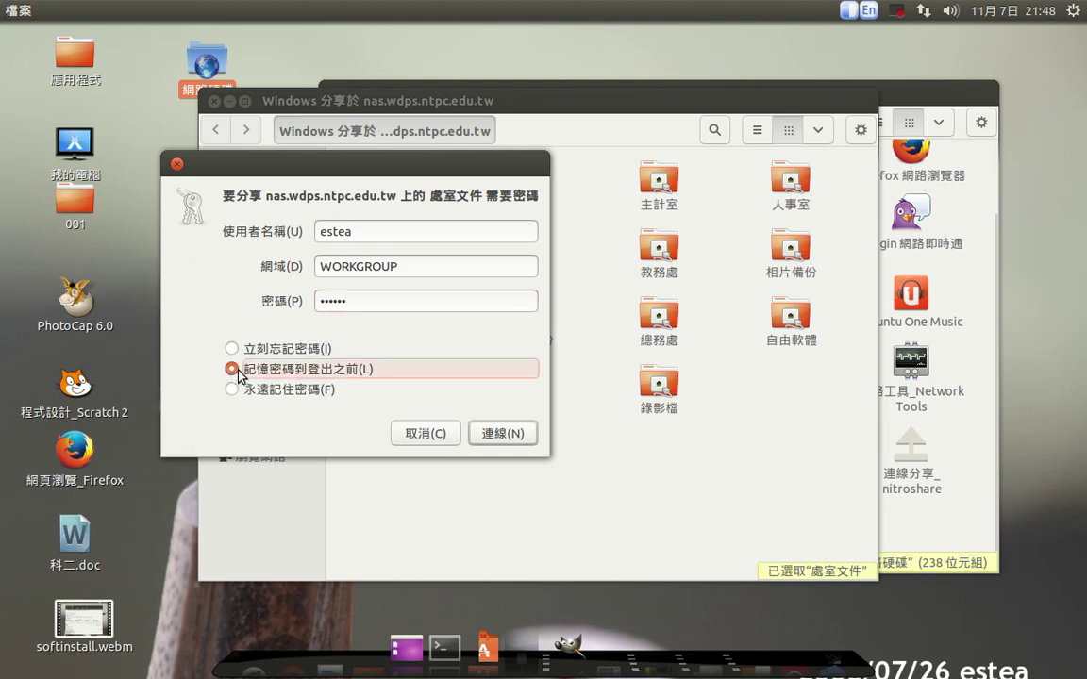
click(514, 436)
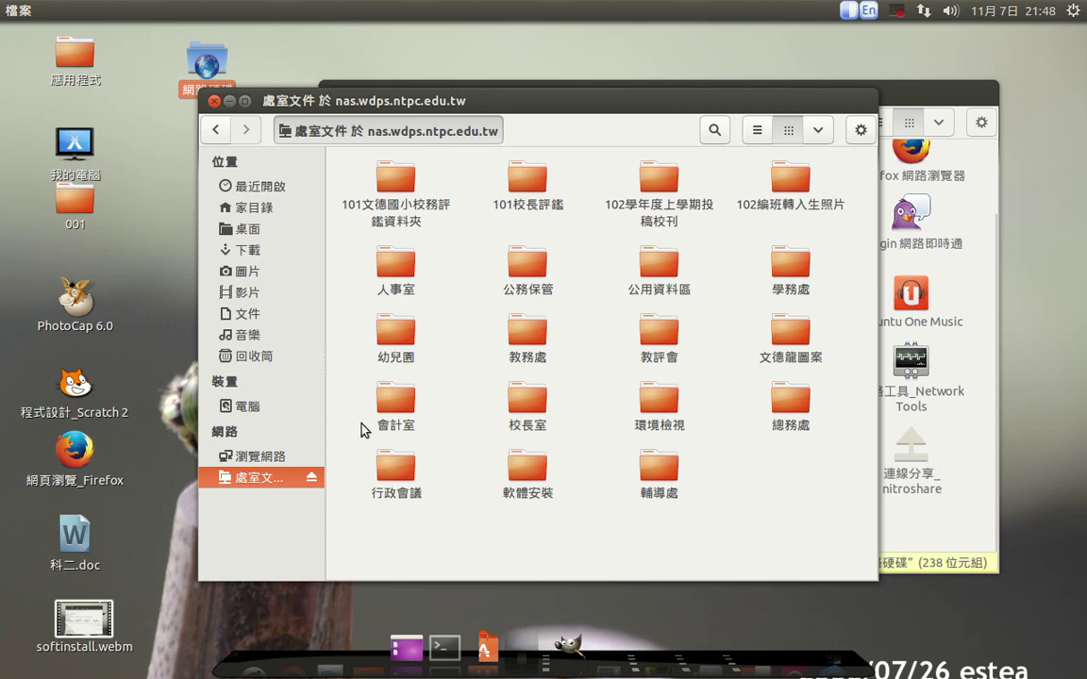
Unmount the 處室文件 share and close its file window
click(312, 483)
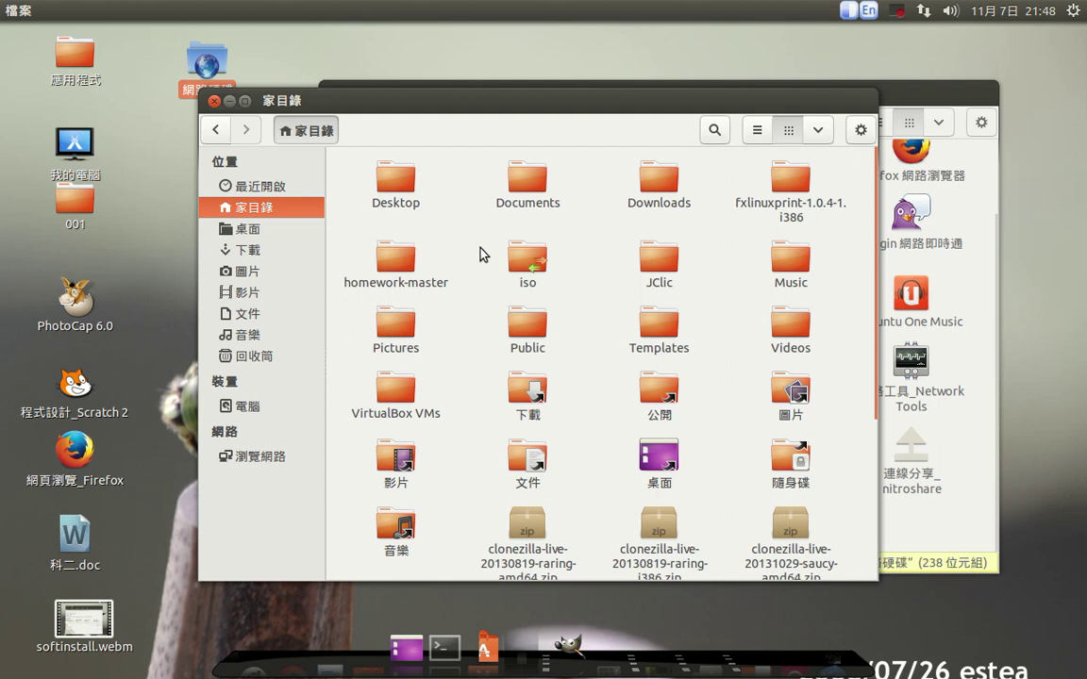
click(214, 101)
Reopen the NAS share list with the desktop's 網路硬碟 launcher, entering the account name, and move the share window toward the screen's middle
double_click(201, 81)
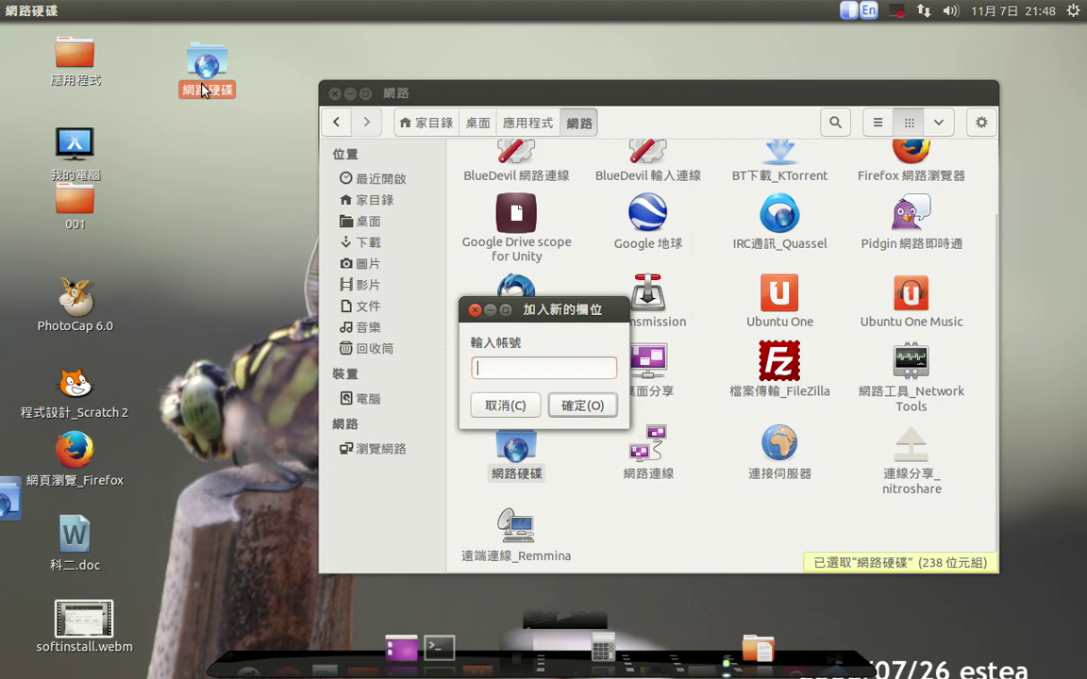
text(estea)
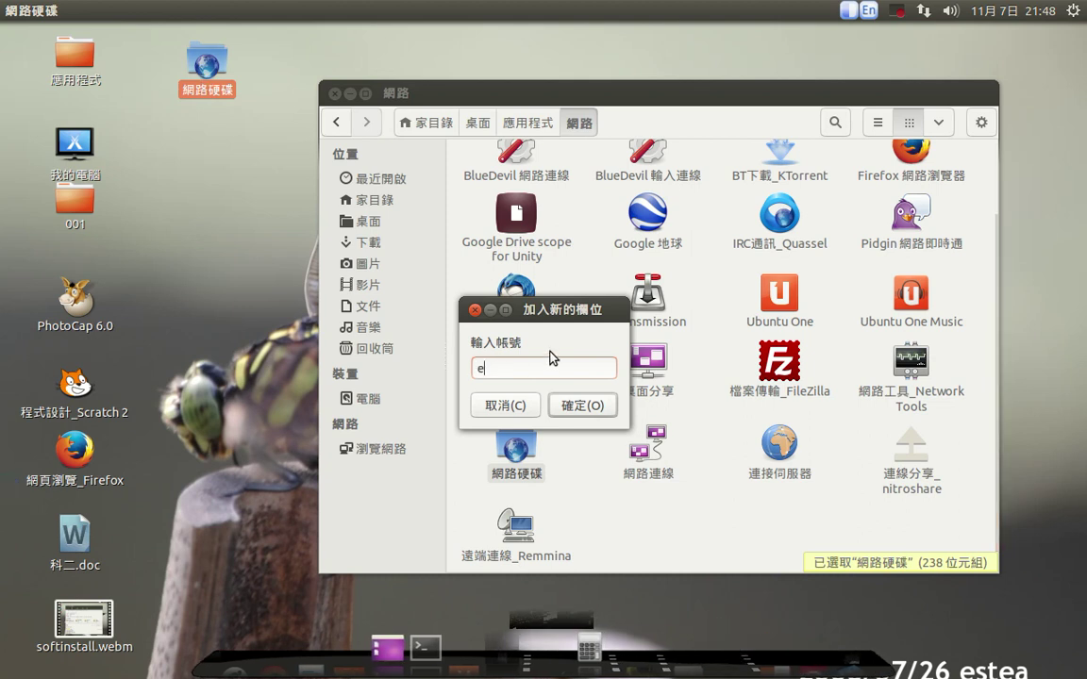
click(576, 410)
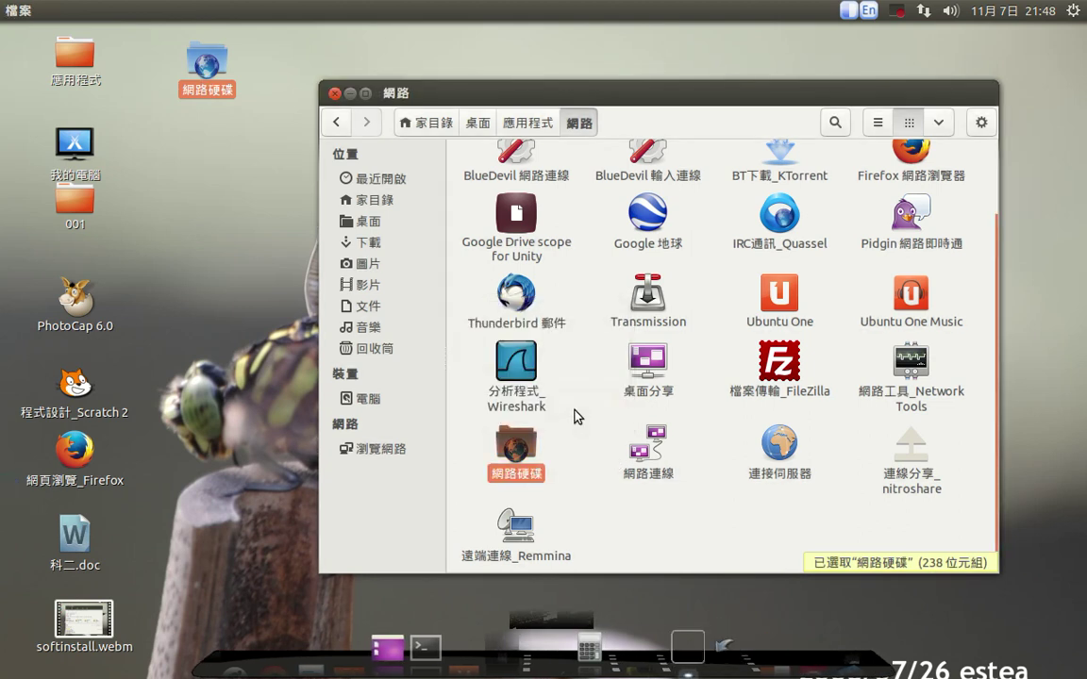
drag(351, 195, 601, 128)
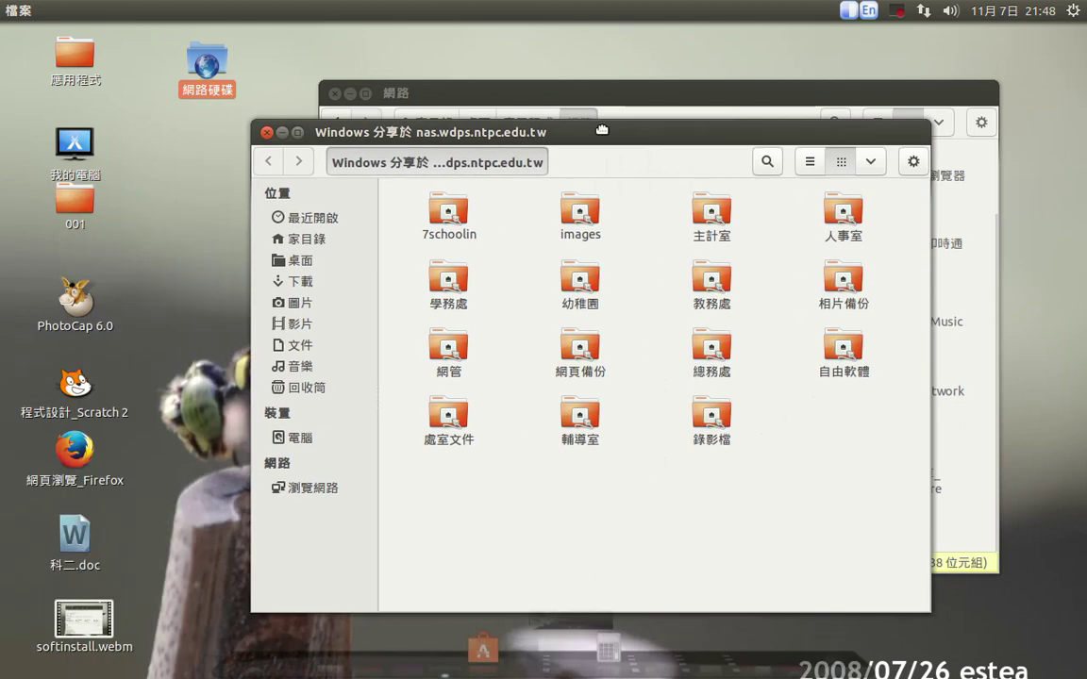
Try to open the 處室文件 shared folder again and dismiss the error dialog
click(453, 439)
double_click(455, 447)
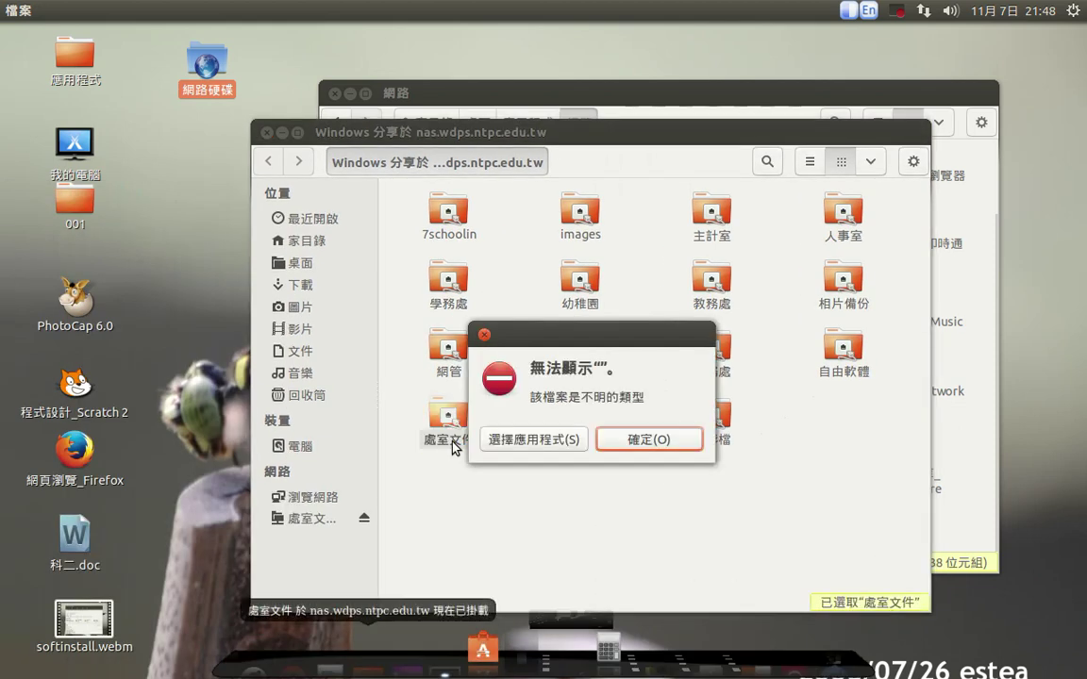
click(637, 441)
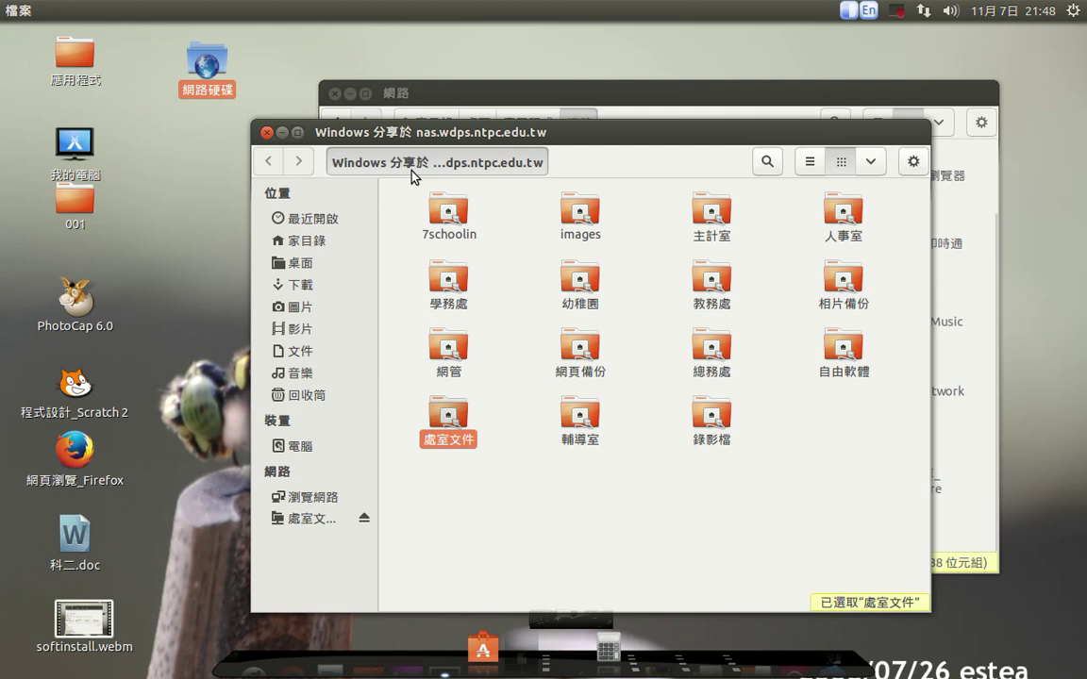
Switch to the terminal window holding the unfinished nautilus smb command and force it to close
key(alt+Tab)
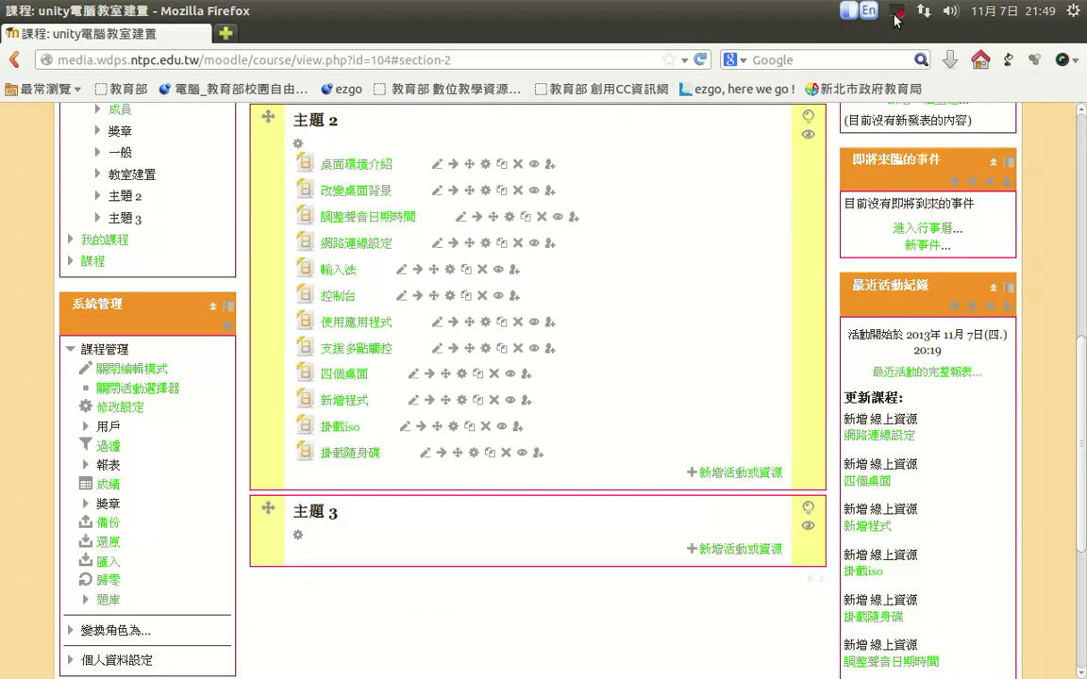
key(alt+Tab)
key(alt+Tab)
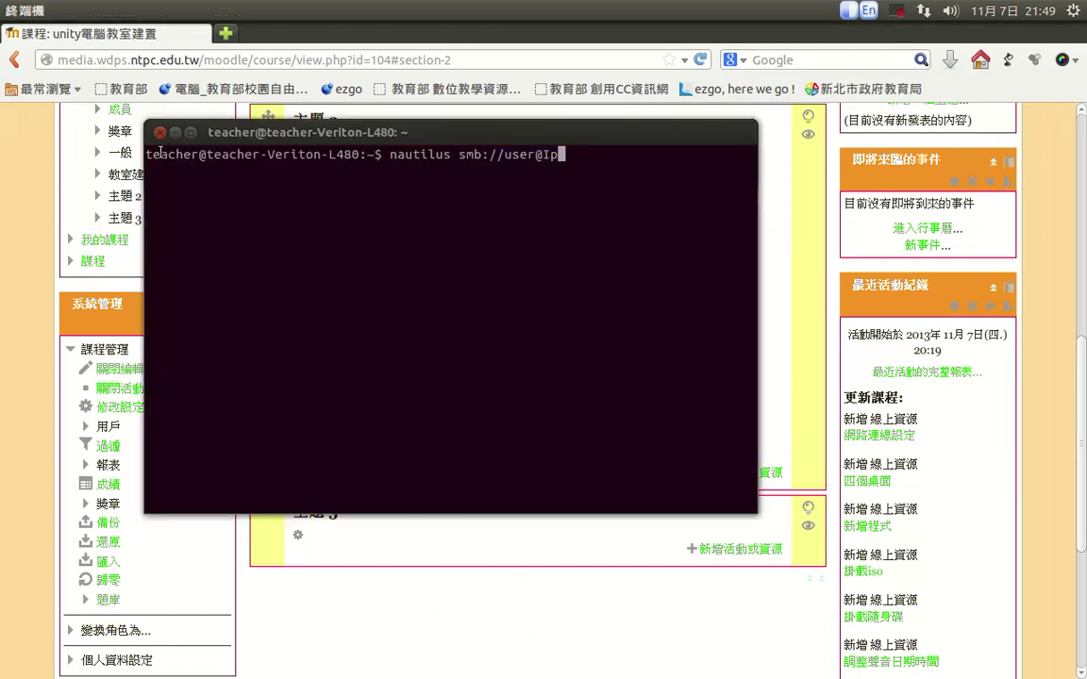
click(161, 133)
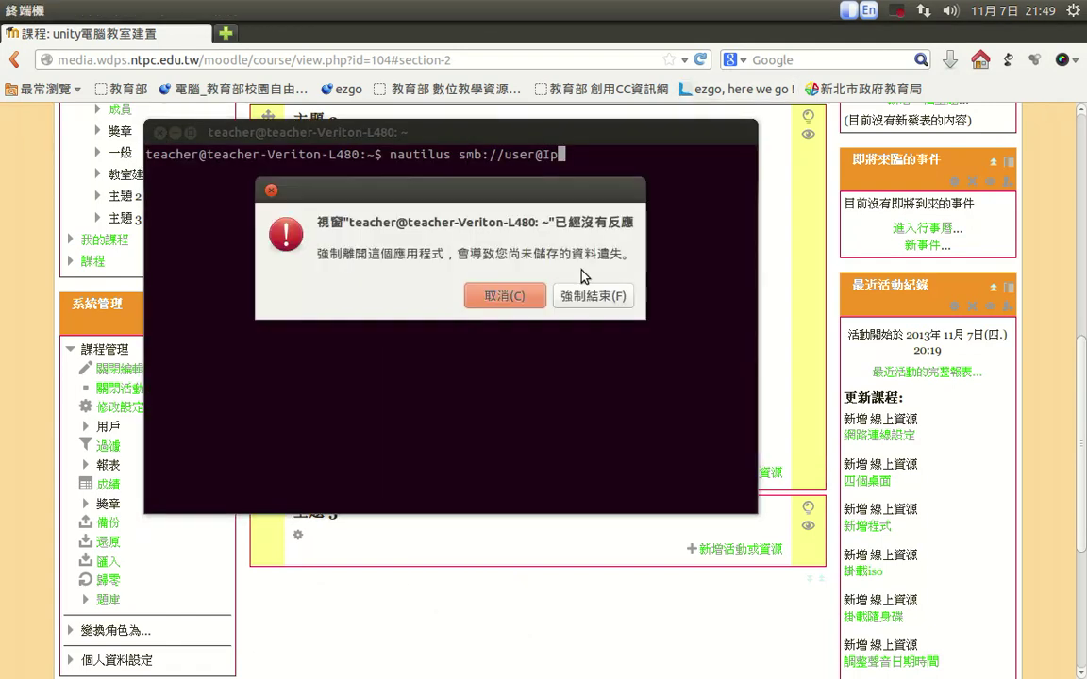
click(561, 264)
click(897, 12)
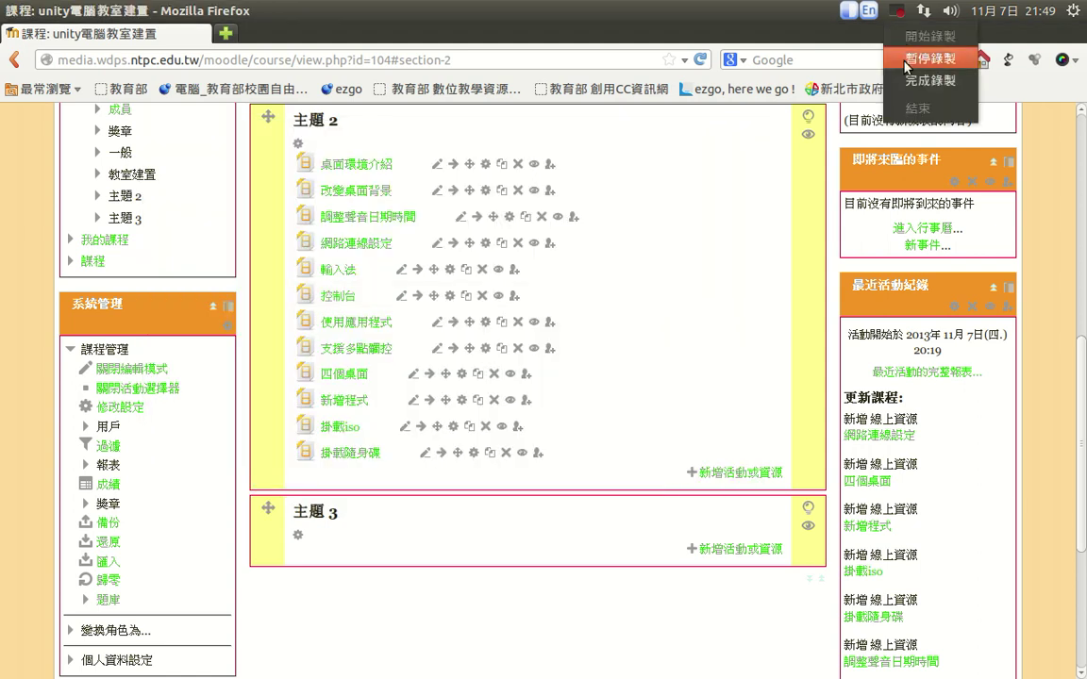